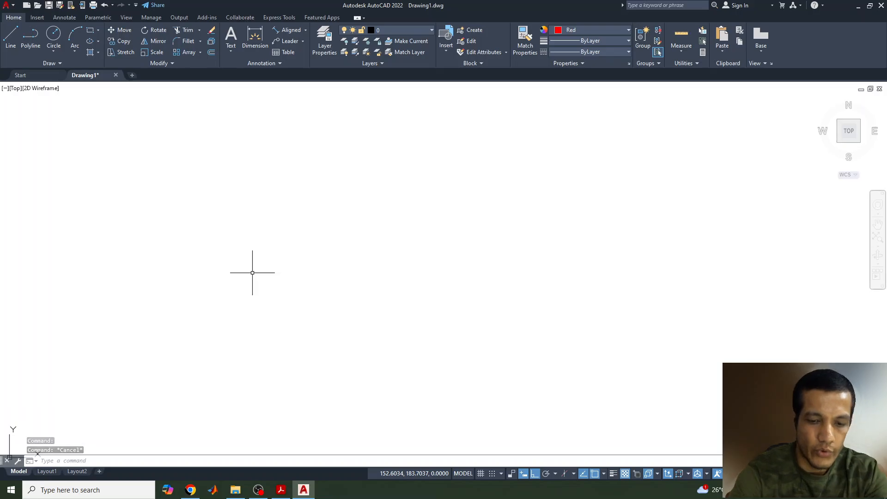
Run MVSETUP without enabling paper space and choose metric units
type("M")
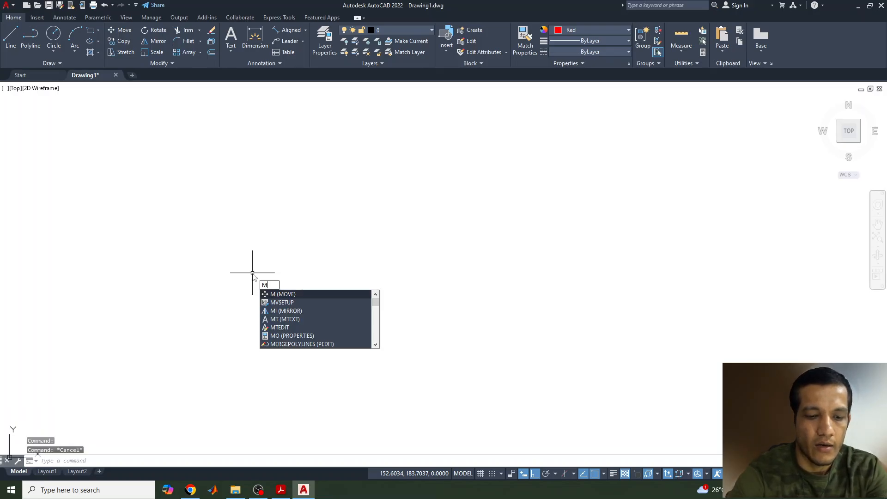
type("vset")
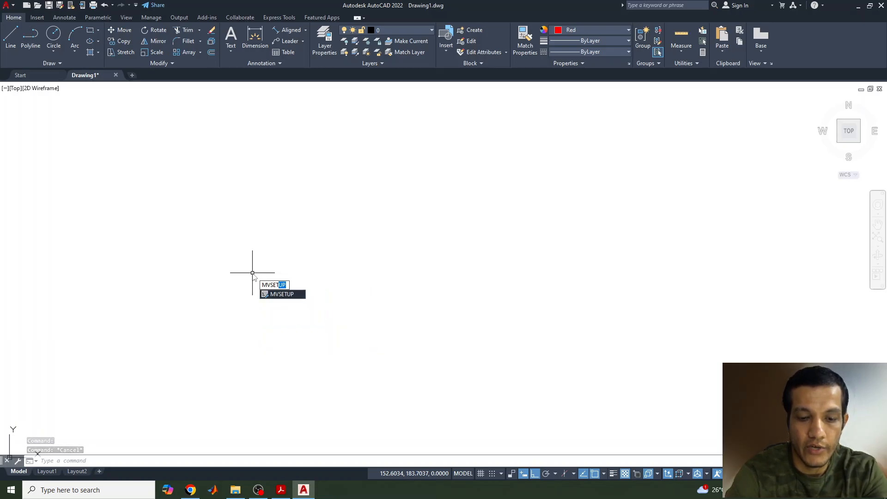
type("up")
key("Return")
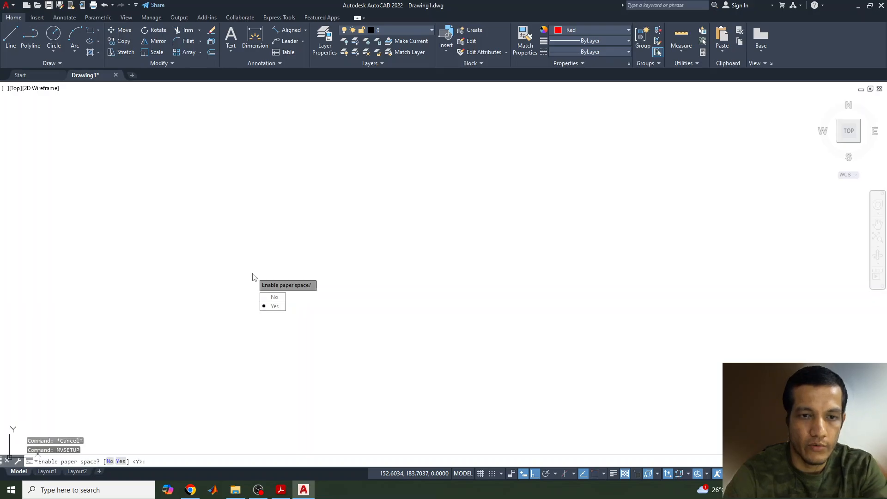
type("n")
key("Return")
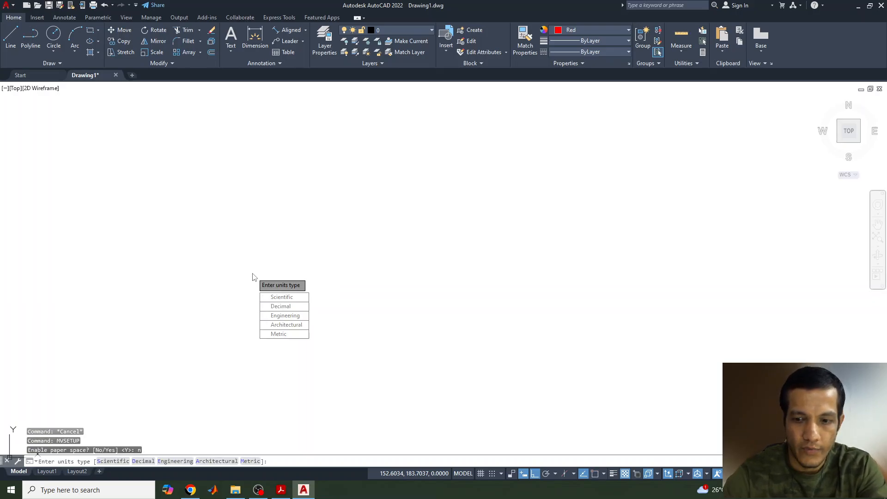
type("m")
key("Return")
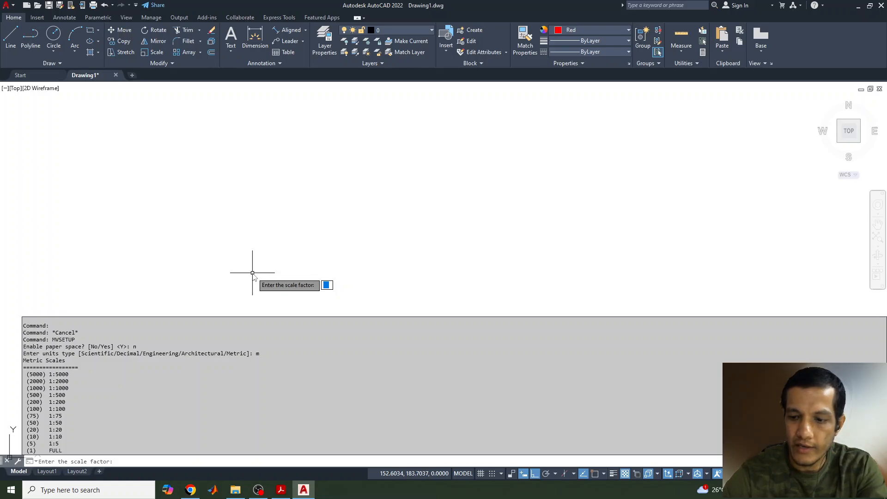
Set the sheet to scale factor 1 with a paper width of 420 and a paper height of 297
key("Return")
type("4")
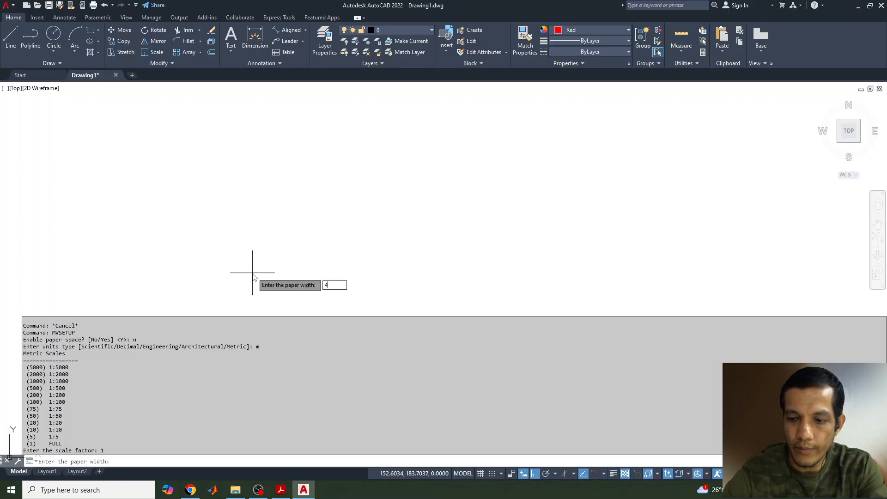
type("20")
key("Return")
type("297")
key("Return")
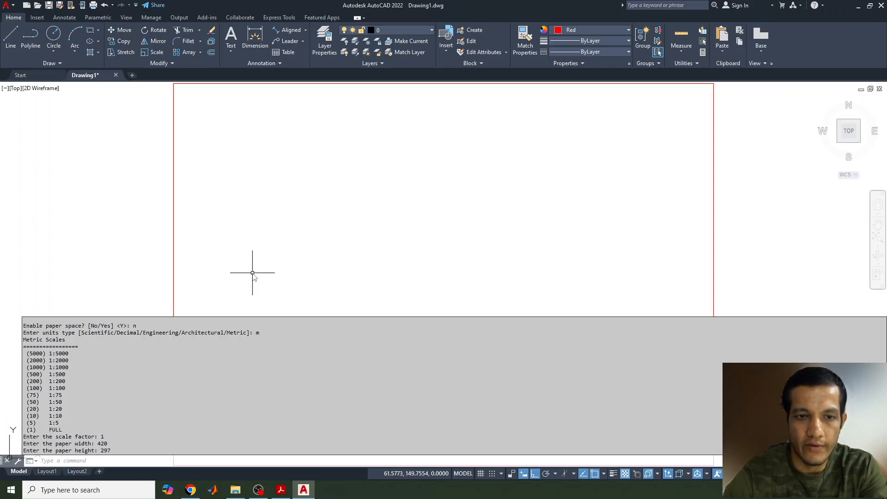
key("Escape")
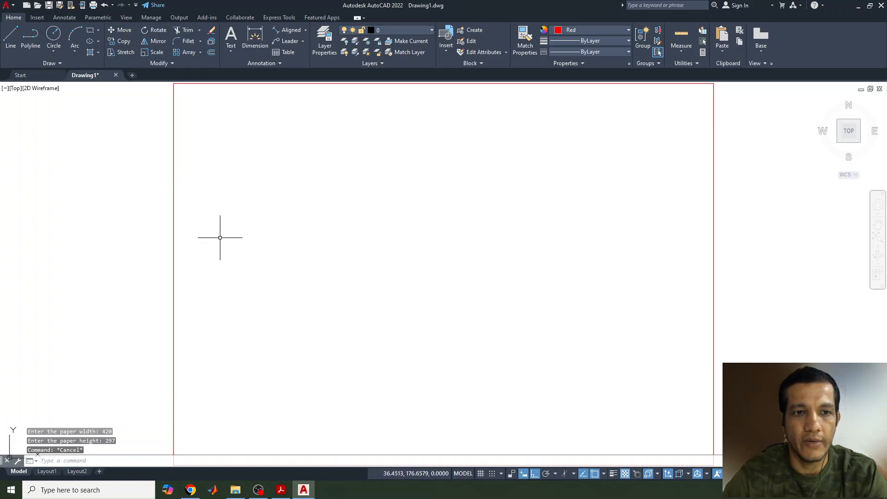
Draw a red horizontal line across the middle of the sheet, ending just inside both side borders
left_click(14, 44)
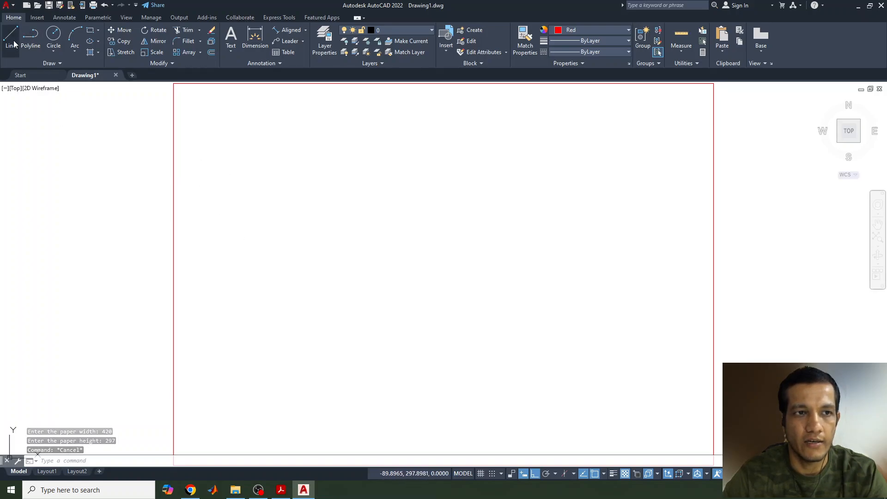
left_click(190, 282)
left_click(679, 282)
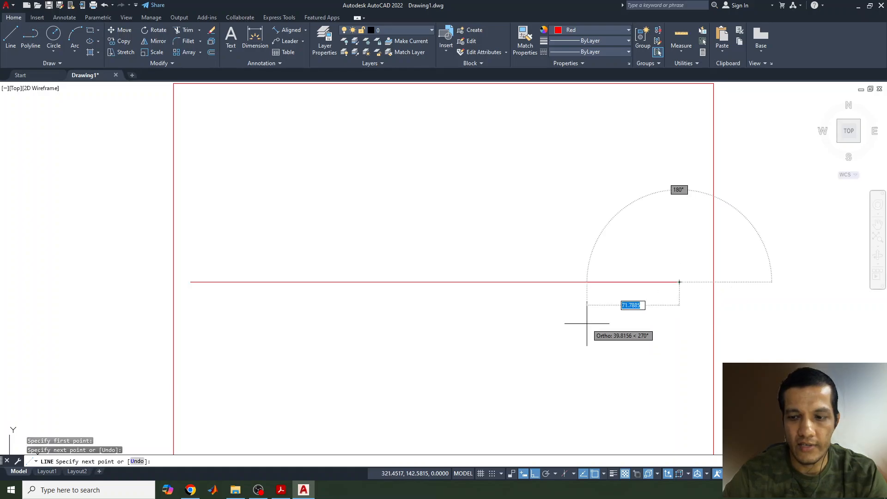
key("Return")
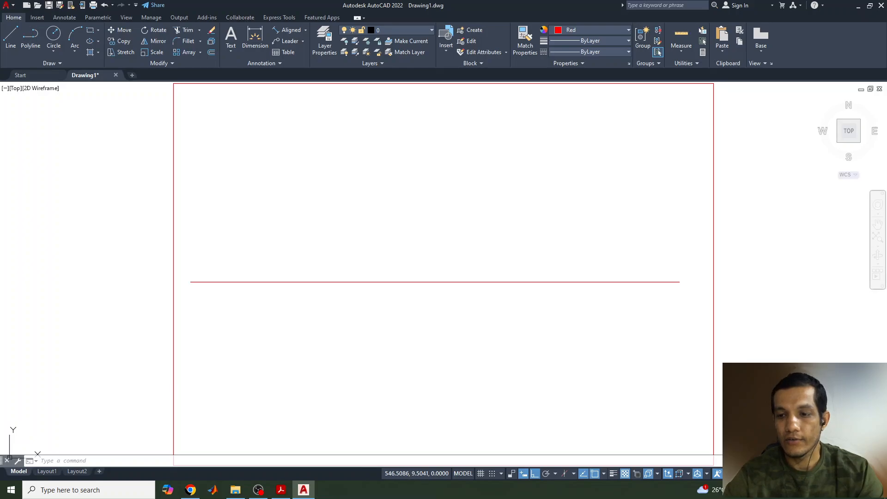
Hide and restore the Isometric Drafting status bar control, and switch isometric drafting on in isoplane Right and back off
left_click(881, 474)
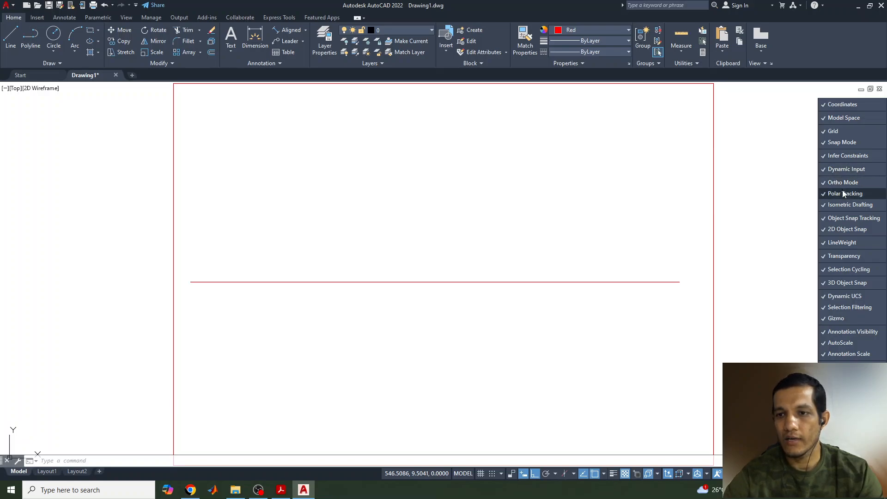
left_click(841, 204)
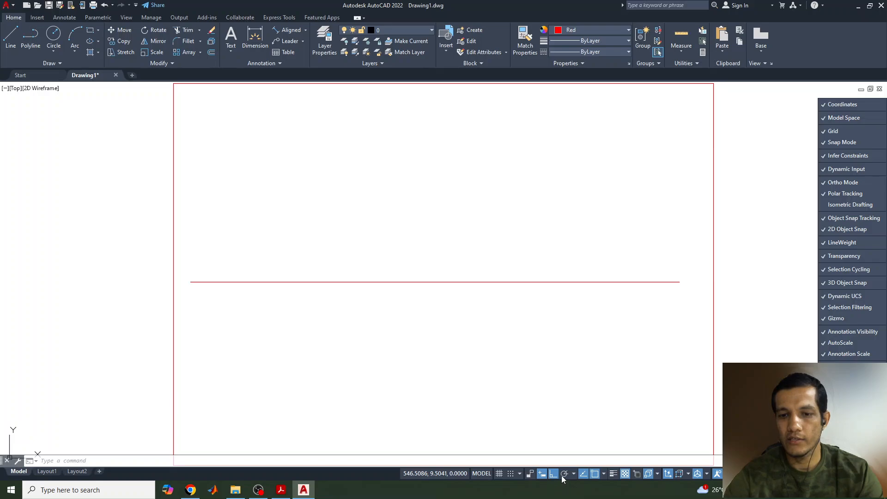
left_click(841, 205)
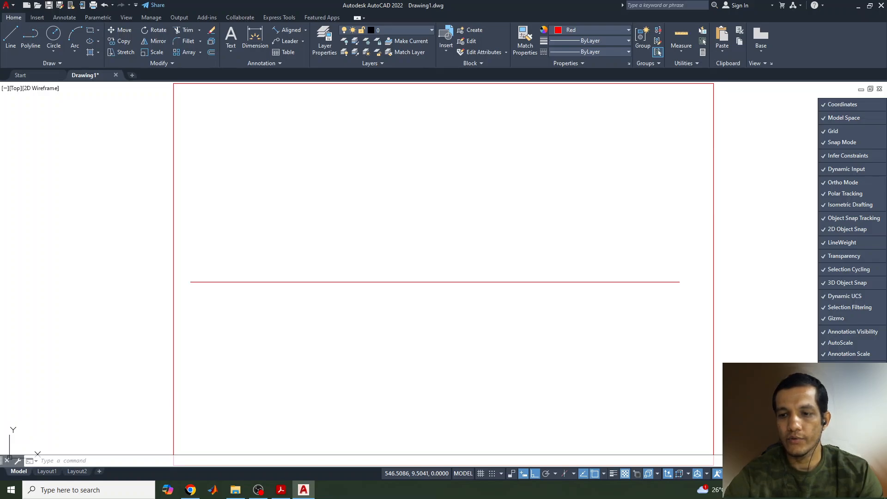
key("Escape")
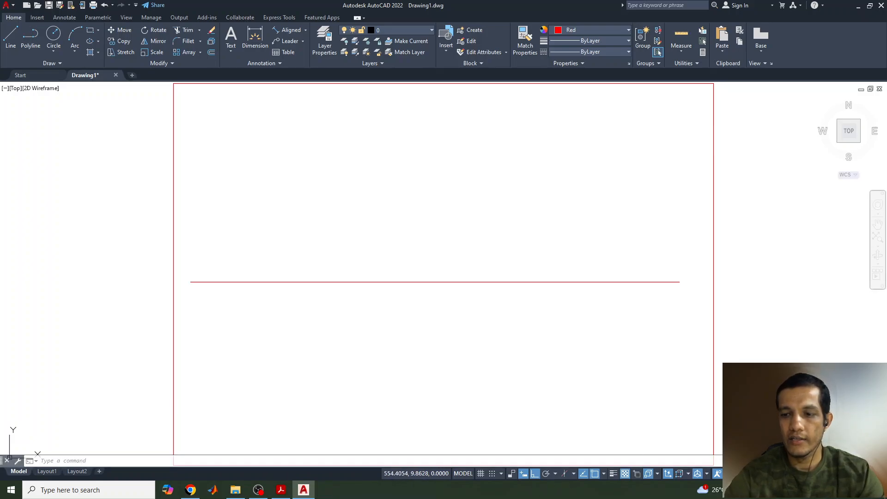
left_click(564, 474)
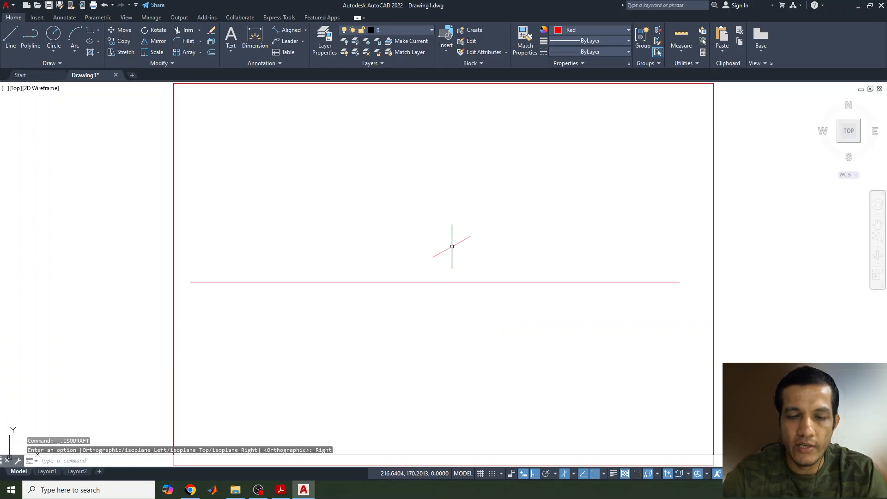
left_click(564, 473)
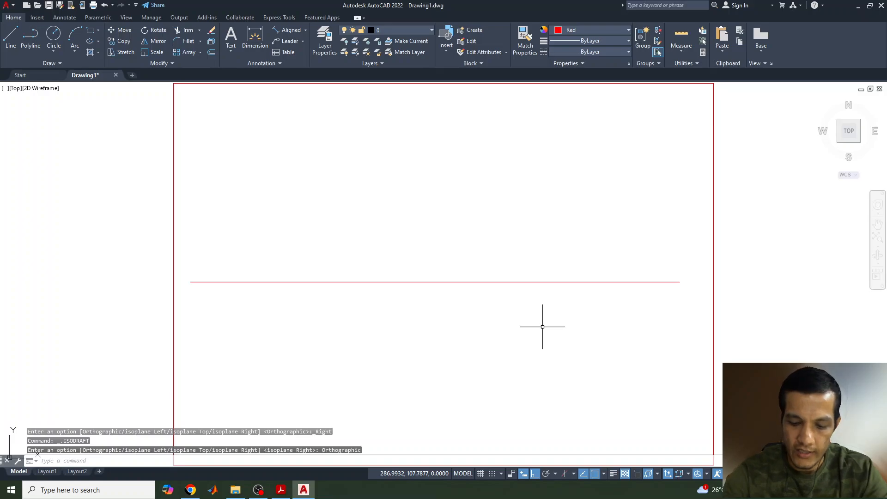
Set the snap type to Isometric snap through the OSNAP drafting settings, and return to orthographic drafting
type("o")
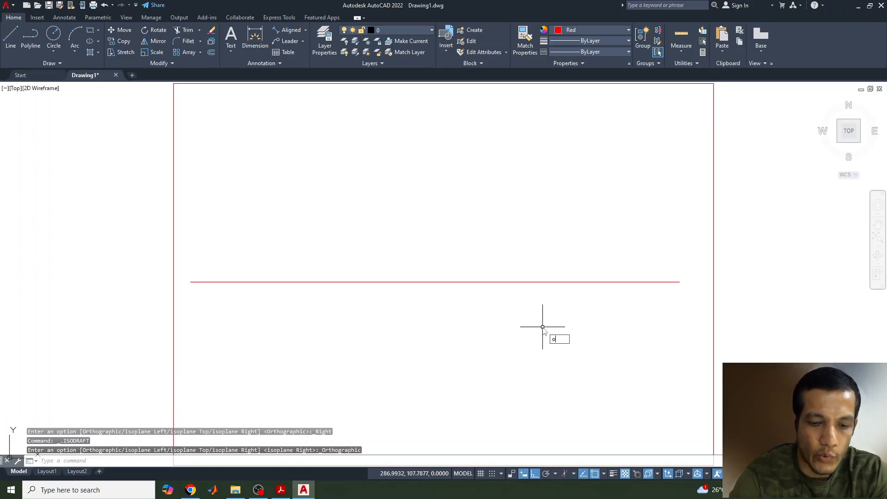
type("sn")
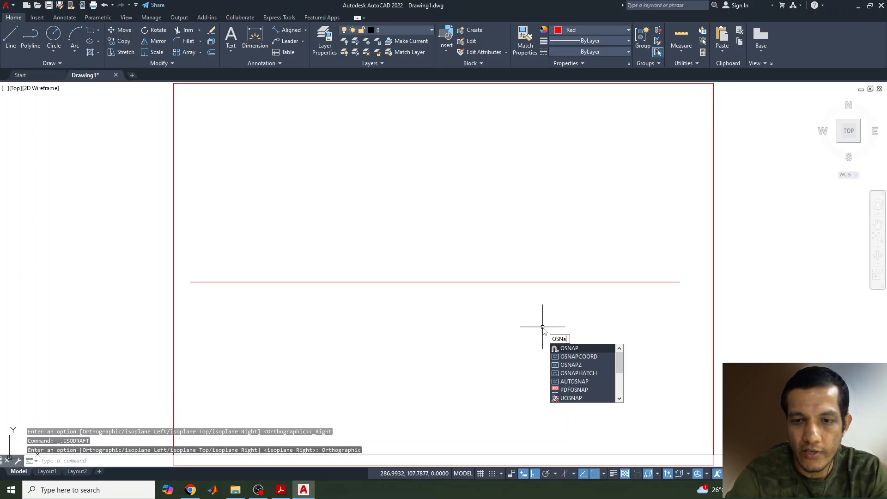
type("ap")
key("Return")
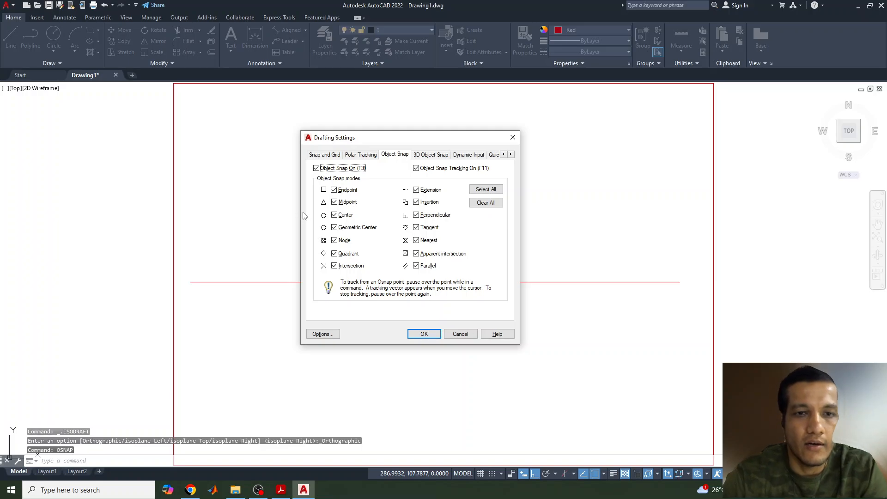
left_click(324, 155)
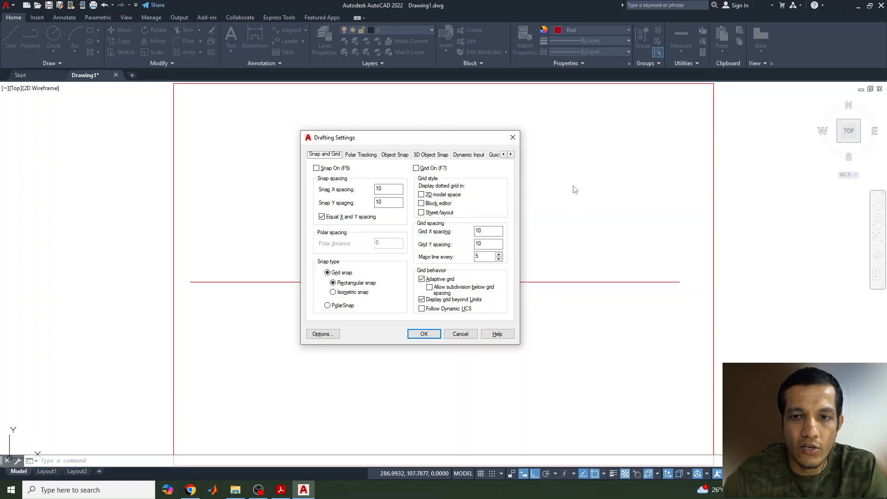
left_click(333, 292)
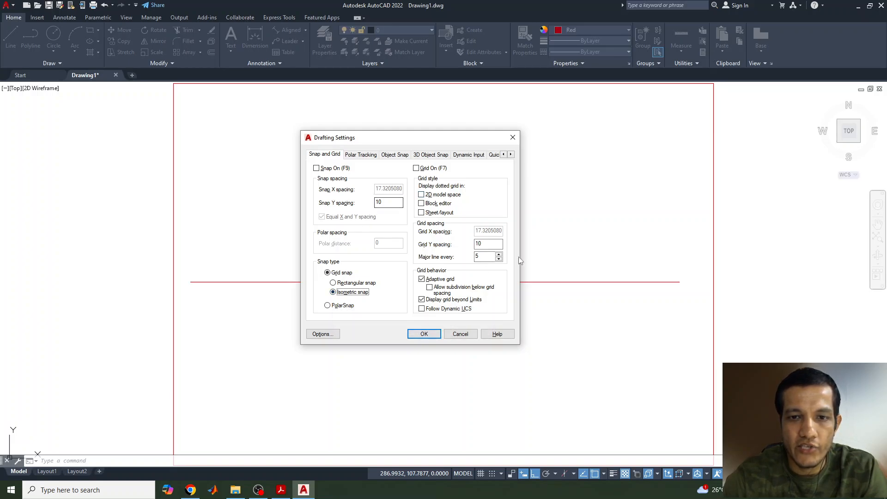
left_click(423, 333)
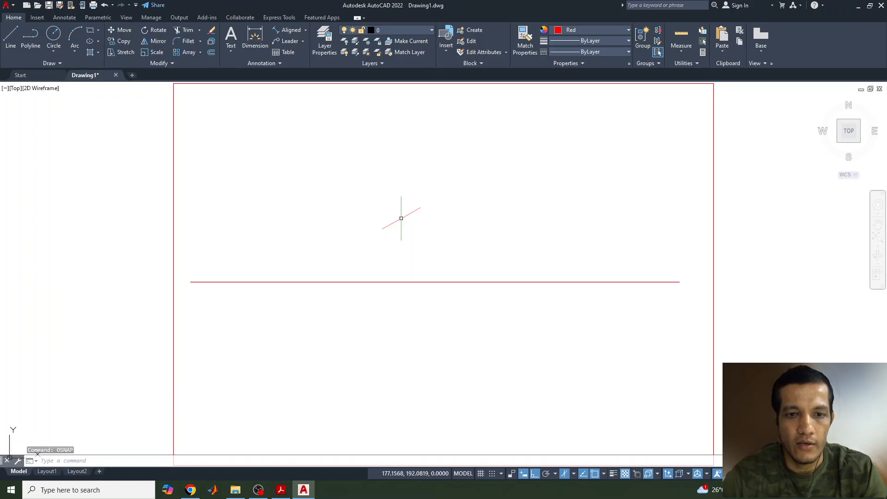
left_click(563, 474)
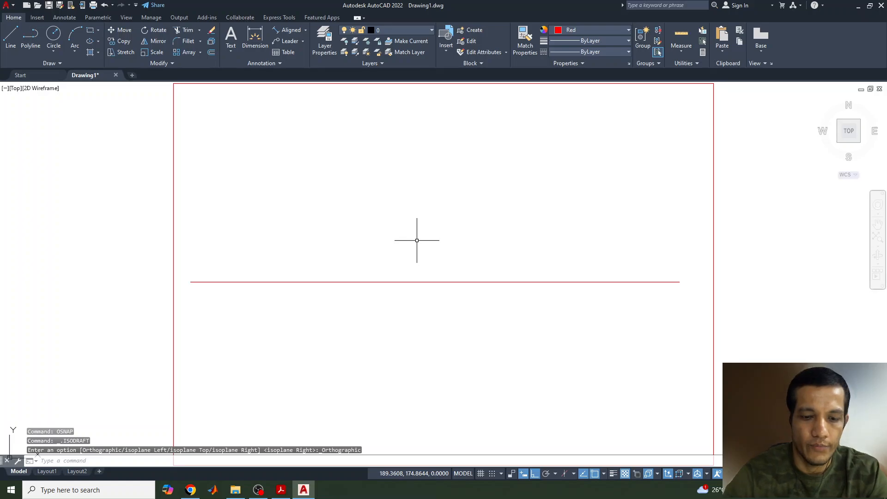
Repeat the switch to Isometric snap in the drafting settings, and turn isometric drafting off again
type("osnap")
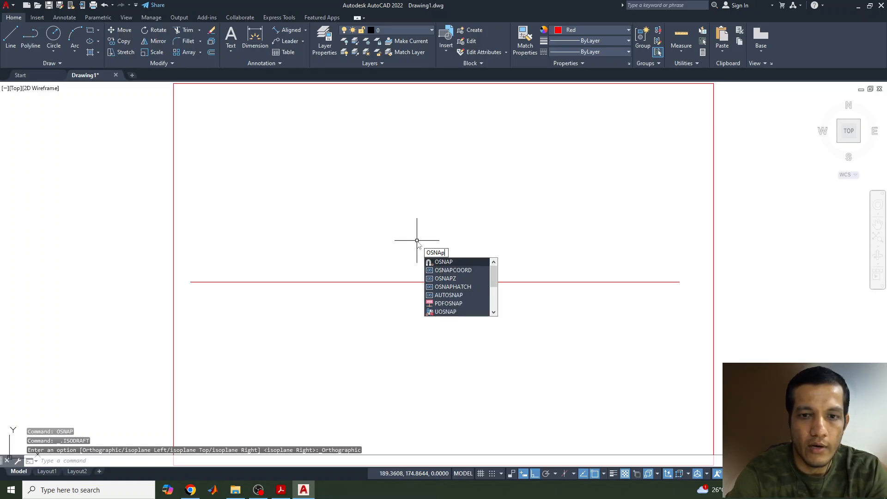
key("Return")
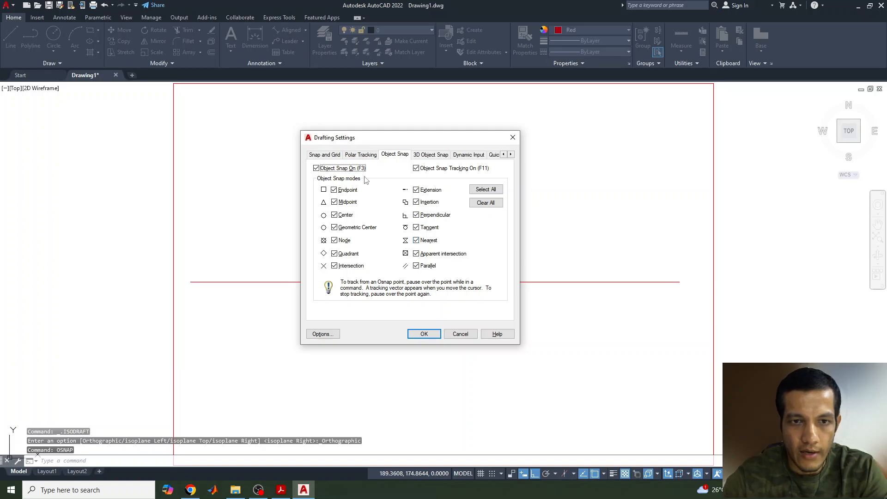
left_click(324, 154)
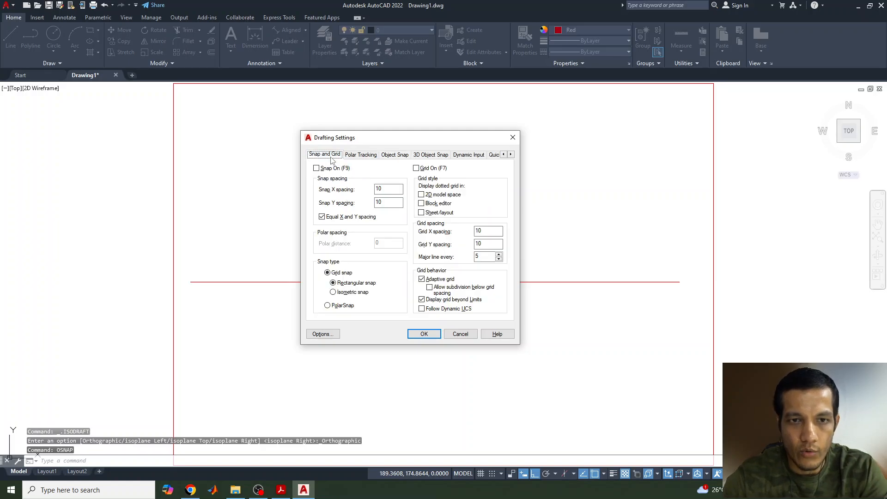
left_click(342, 294)
left_click(417, 335)
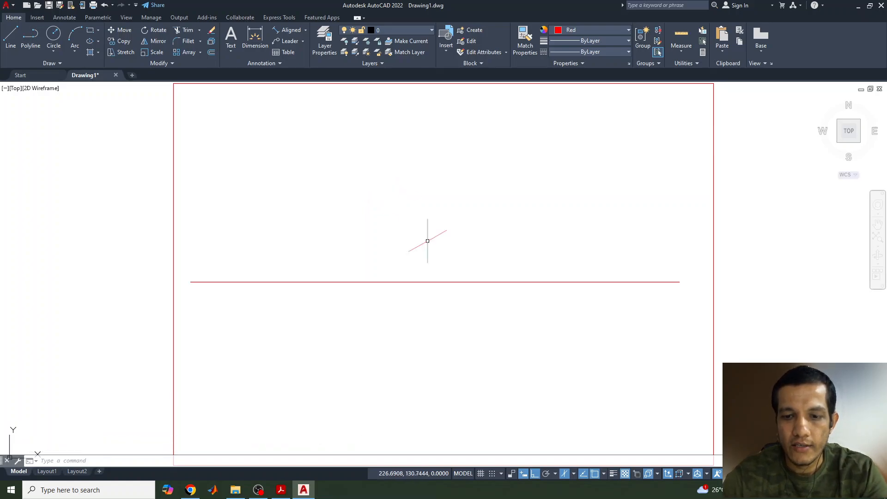
left_click(565, 473)
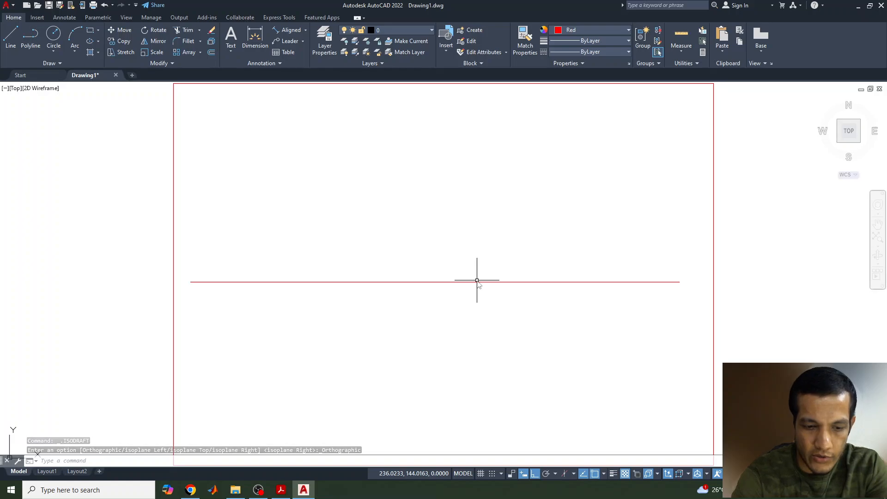
Activate isometric drafting on isoplane Left with the ISODRAFT command
type("IsodRaf")
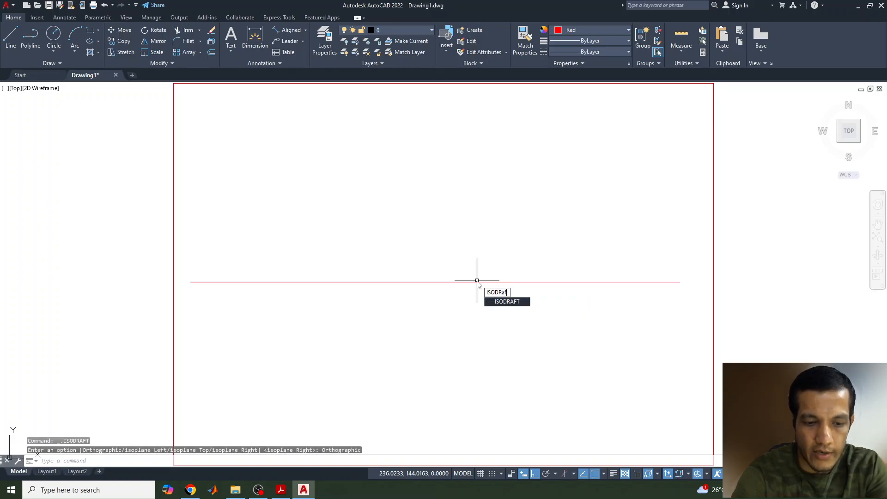
type("t")
key("Return")
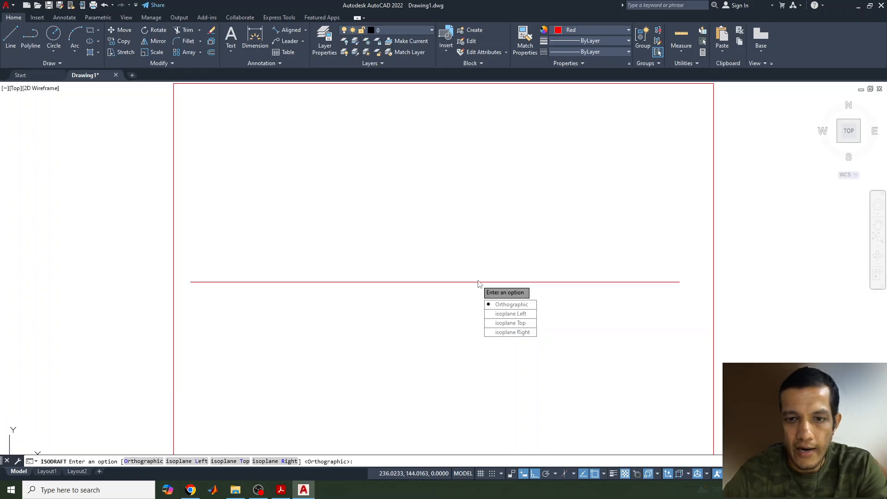
left_click(510, 314)
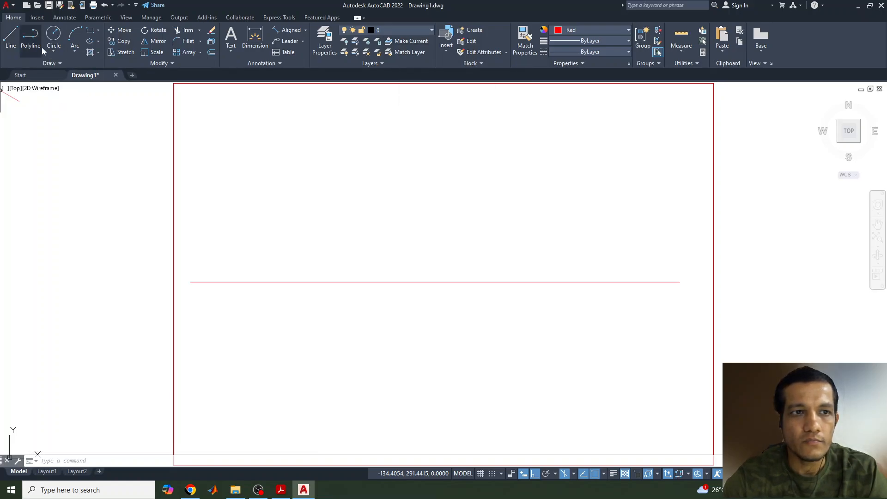
Set the object colour to ByLayer and draw a 40 mm line at 150° from the midpoint of the baseline
left_click(587, 30)
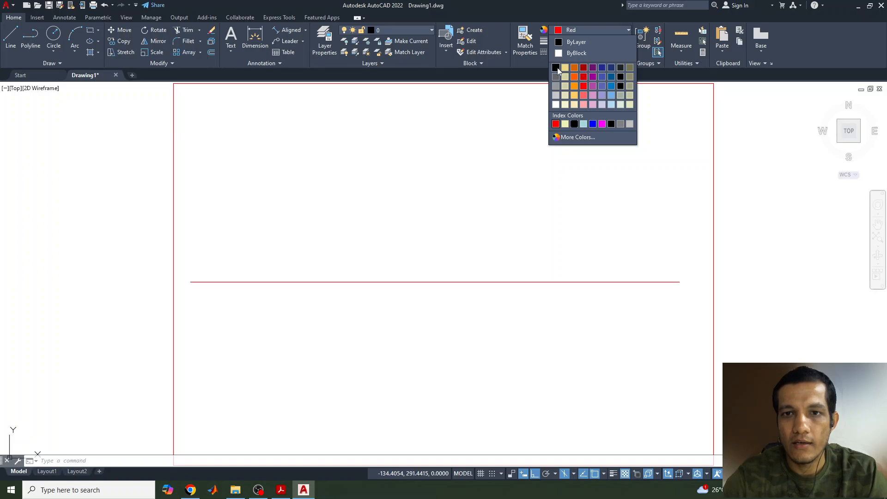
left_click(573, 42)
left_click(10, 37)
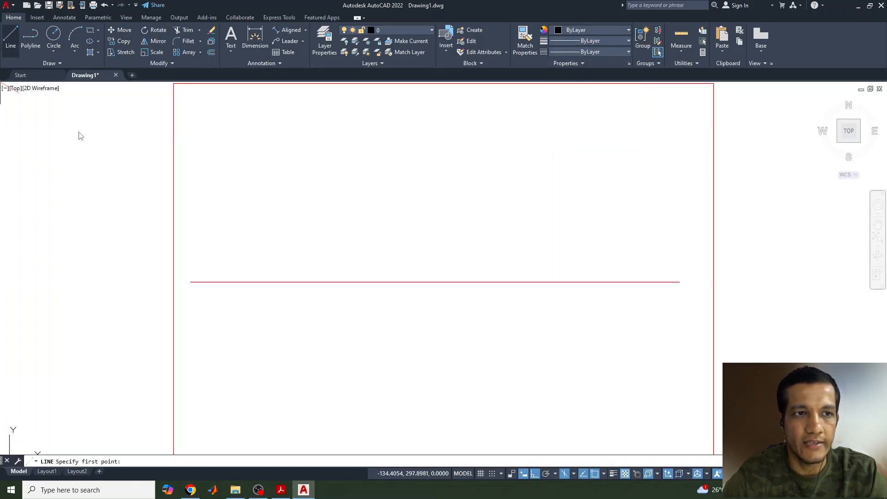
left_click(434, 281)
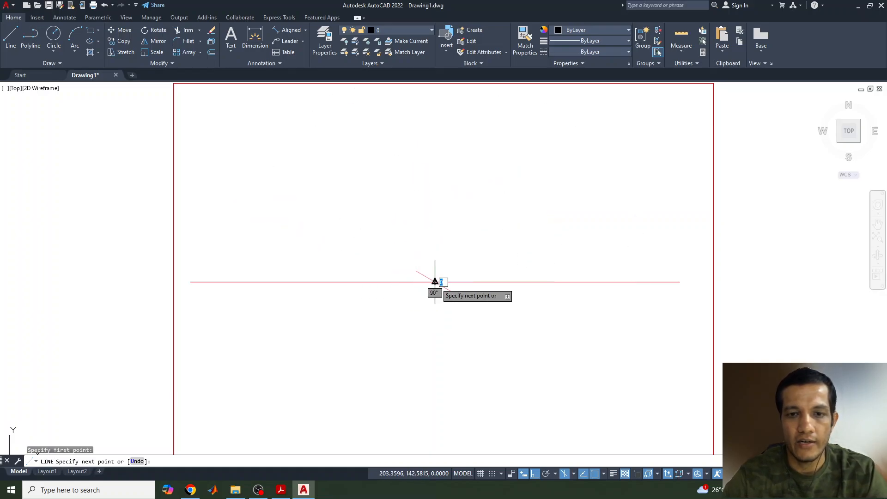
left_click(281, 490)
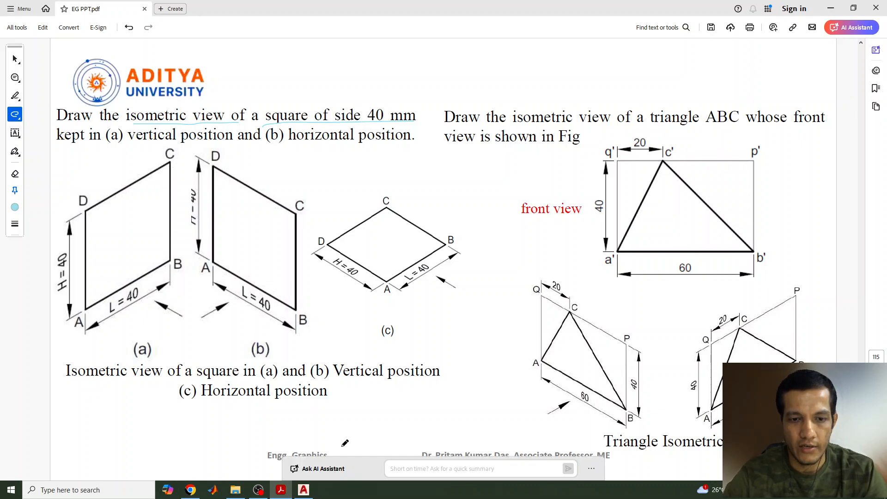
left_click(303, 489)
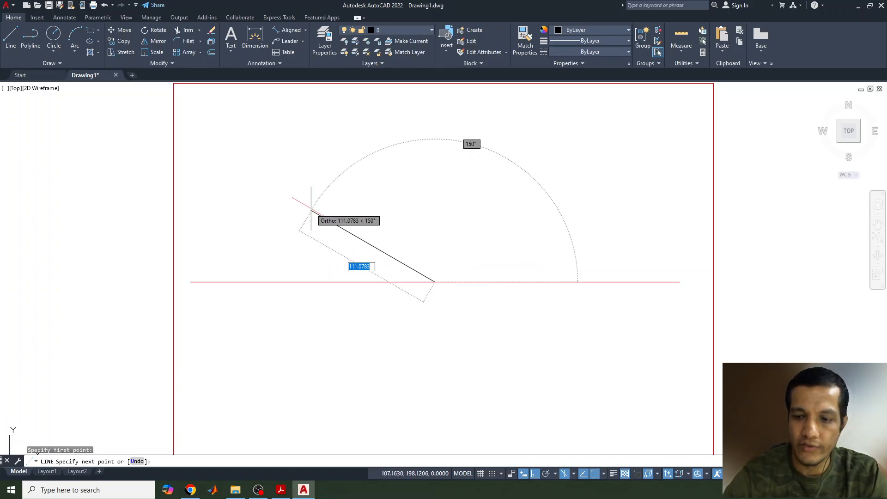
key("Return")
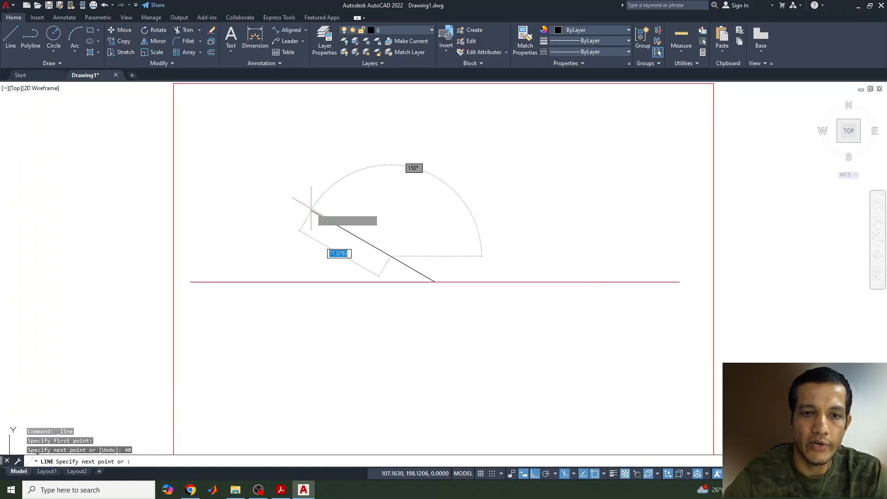
Complete the isometric square on isoplane Left with 40 mm edges at 90°, 330° and 270°, ending at the baseline start point
scroll(363, 230, "up", 4)
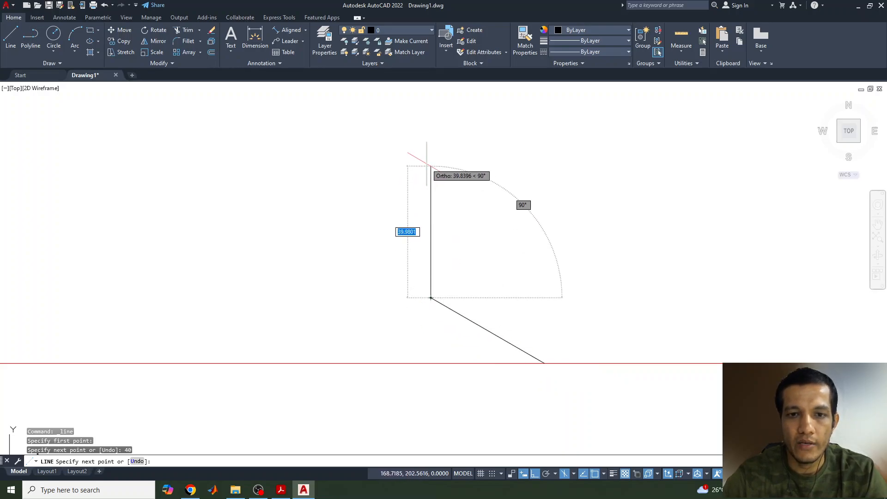
key("Return")
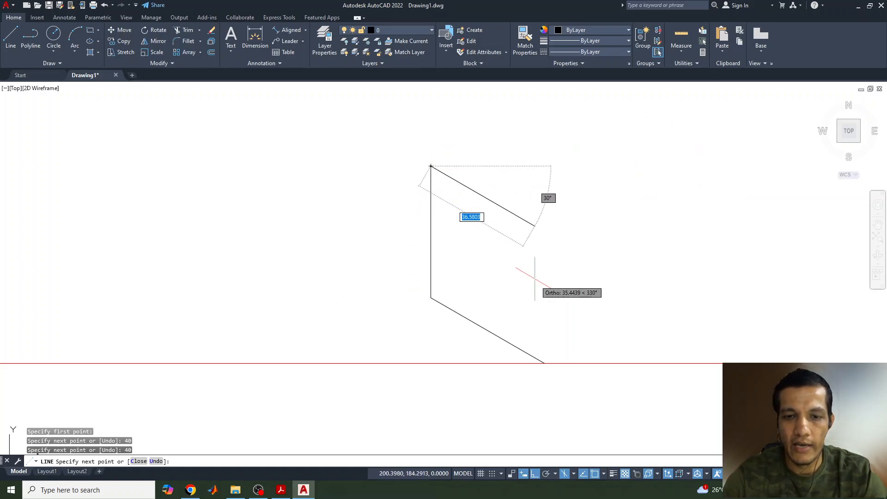
mouse_move(548, 307)
middle_mouse_down()
mouse_move(546, 291)
mouse_move(433, 295)
middle_mouse_up()
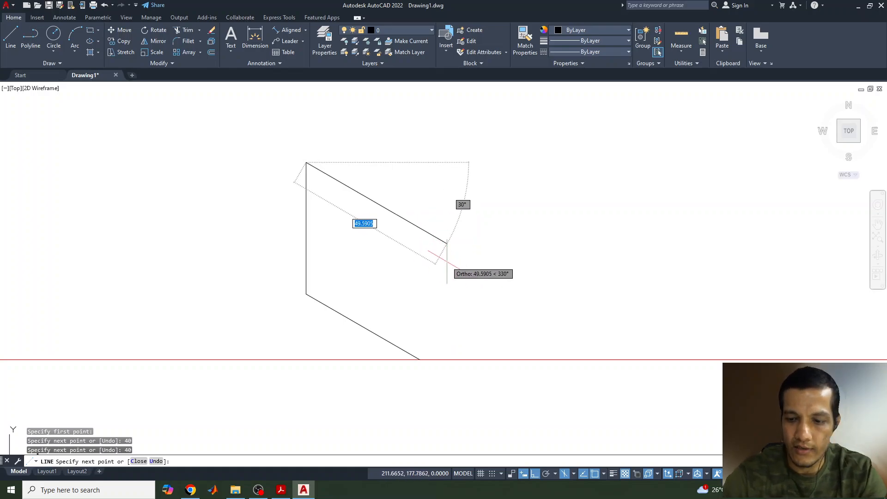
key("Return")
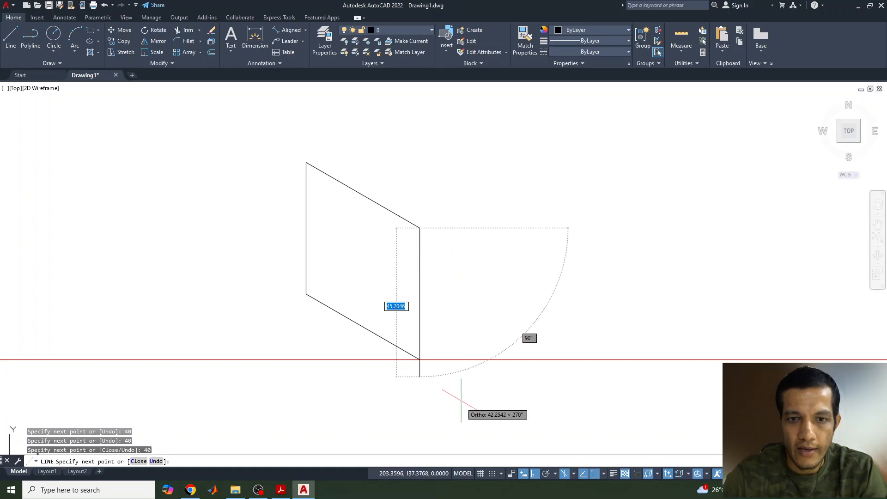
key("Return")
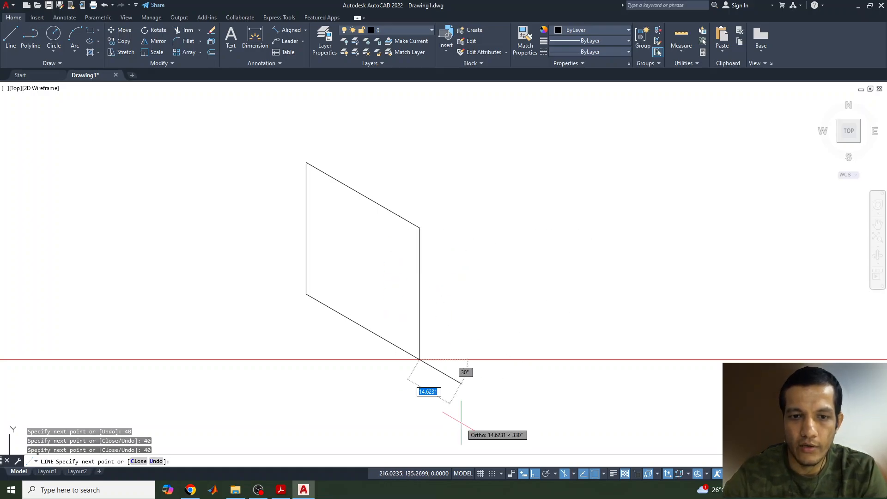
key("Return")
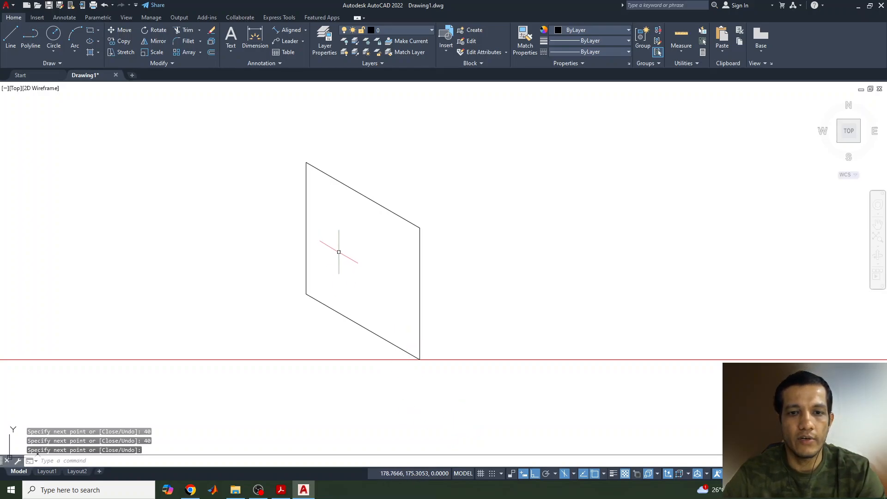
Add a linear dimension to the square's left vertical edge, placed outside the outline
left_click(306, 31)
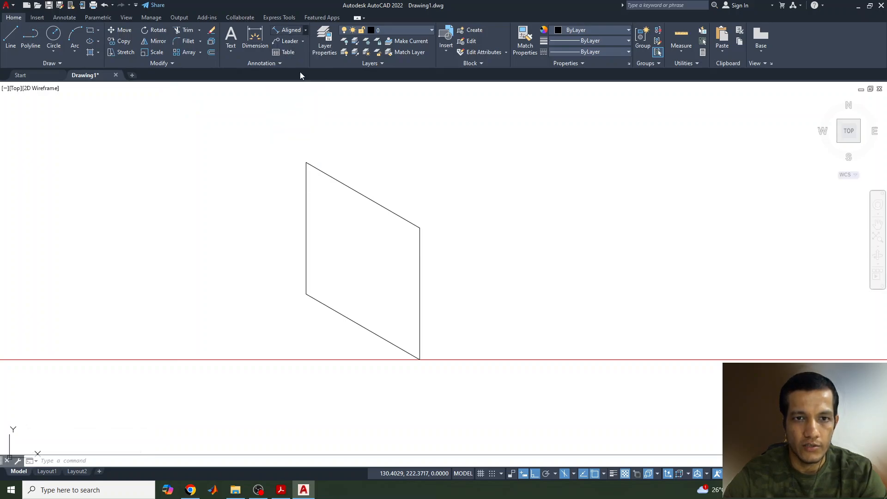
left_click(306, 162)
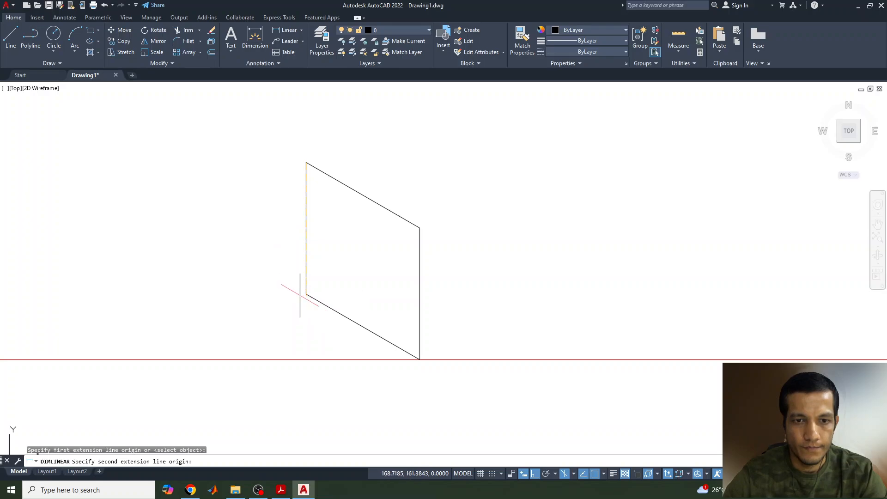
left_click(305, 294)
left_click(270, 277)
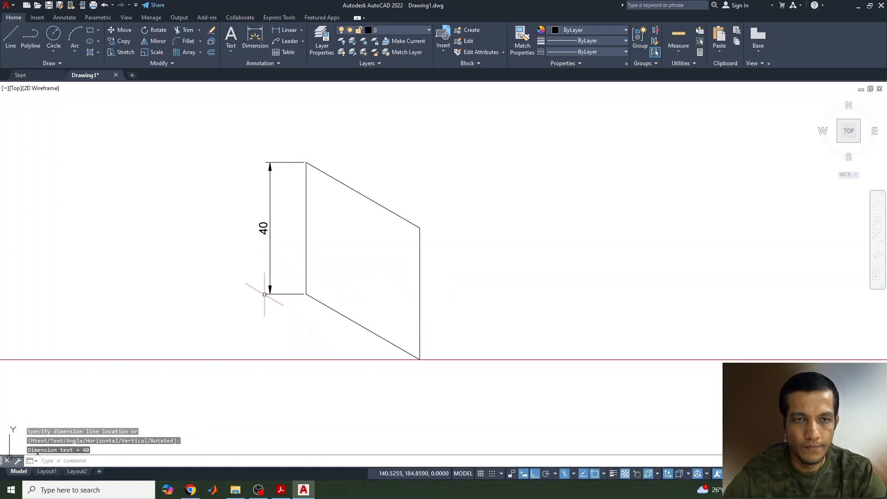
Add an aligned dimension to the square's lower sloping edge, placed below the outline
left_click(301, 34)
left_click(296, 95)
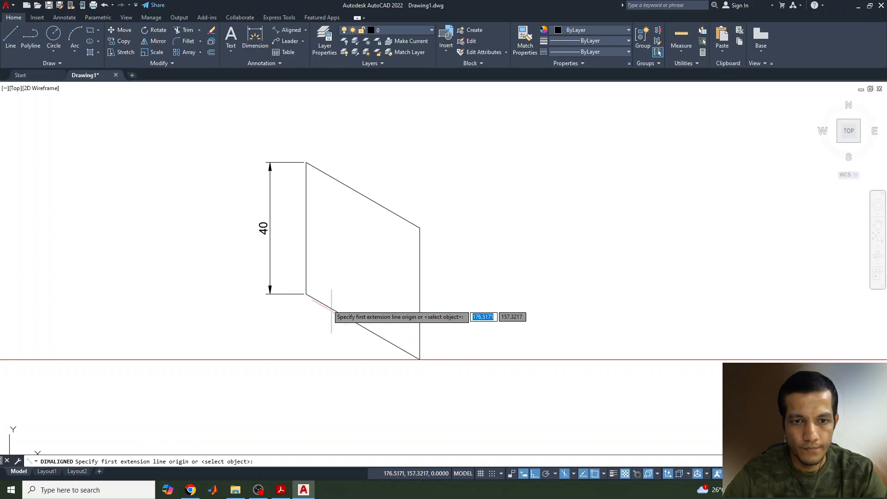
left_click(305, 294)
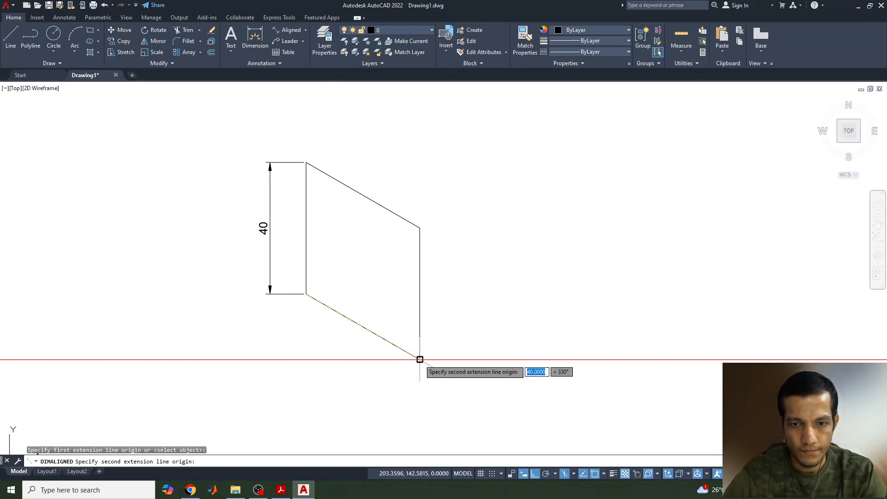
left_click(419, 358)
left_click(359, 373)
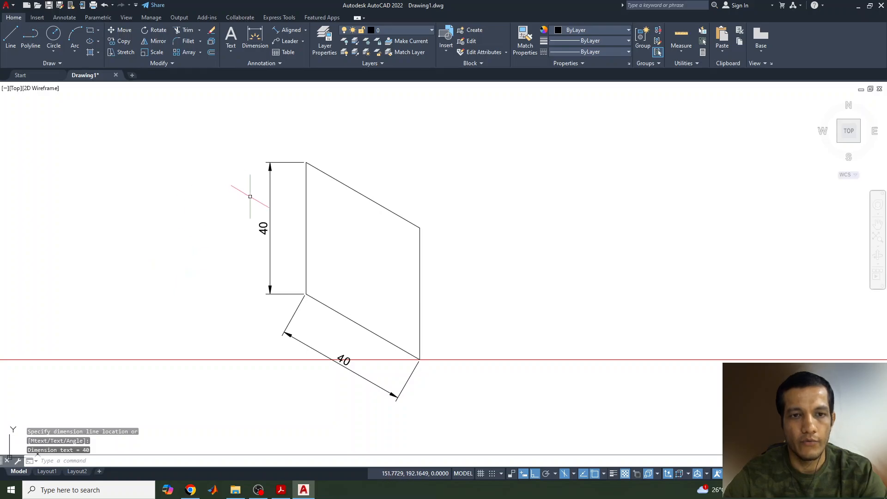
Change the square's four edges to red with a 0.30 mm lineweight
left_click(300, 153)
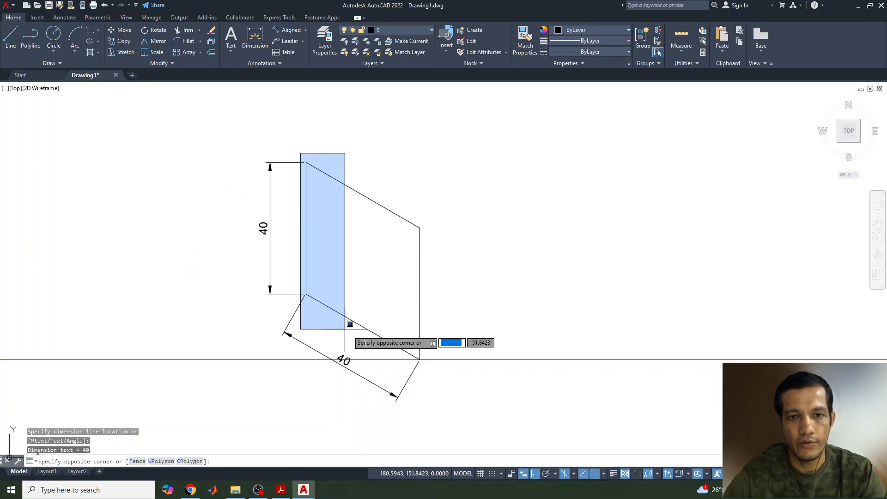
left_click(434, 370)
left_click(554, 30)
left_click(557, 31)
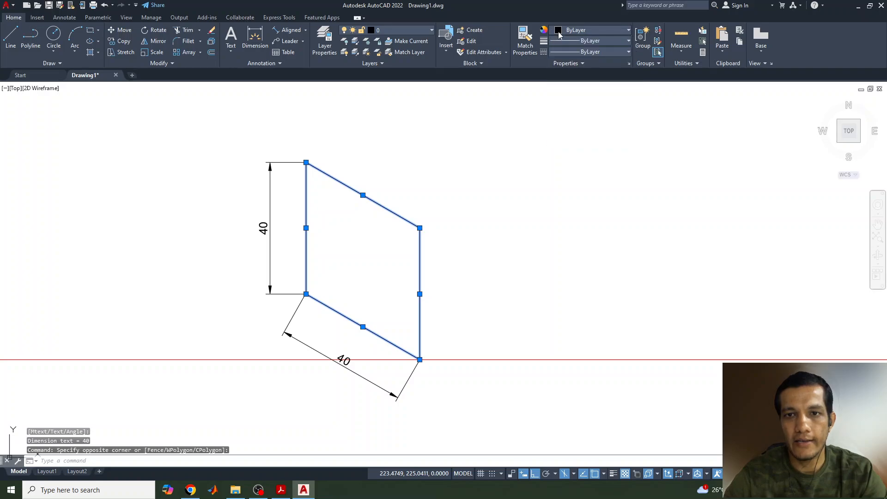
left_click(556, 31)
left_click(556, 123)
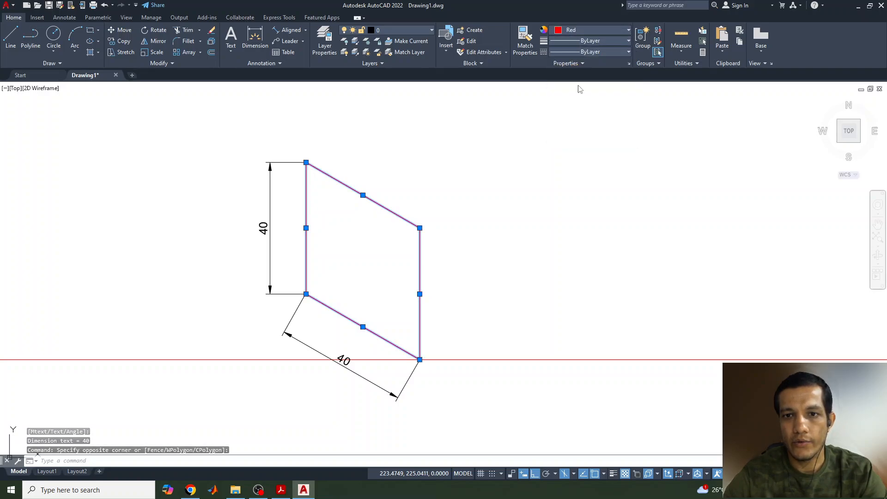
left_click(577, 40)
left_click(573, 181)
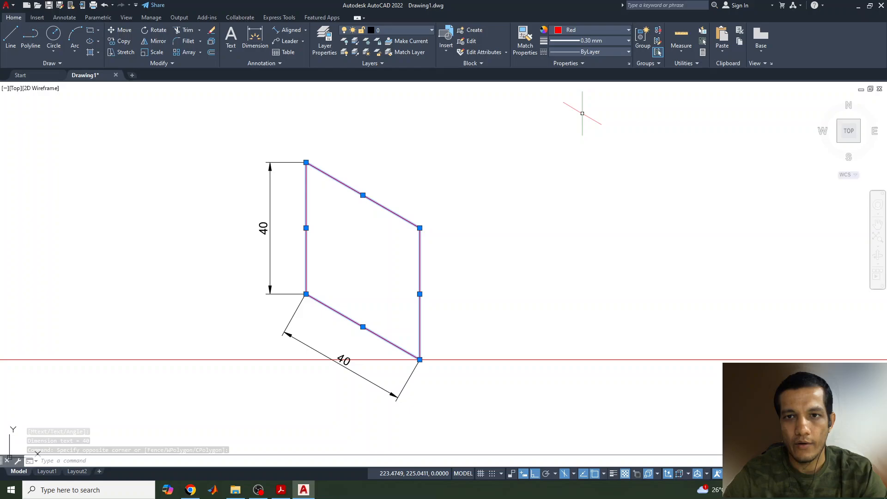
Turn on lineweight display for the drawing through the lineweight settings
left_click(601, 41)
scroll(592, 192, "down", 5)
left_click(584, 206)
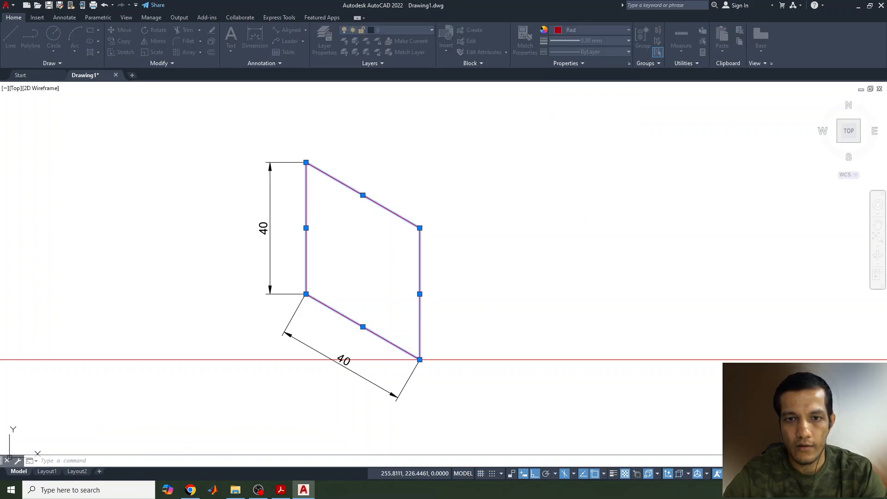
left_click(402, 288)
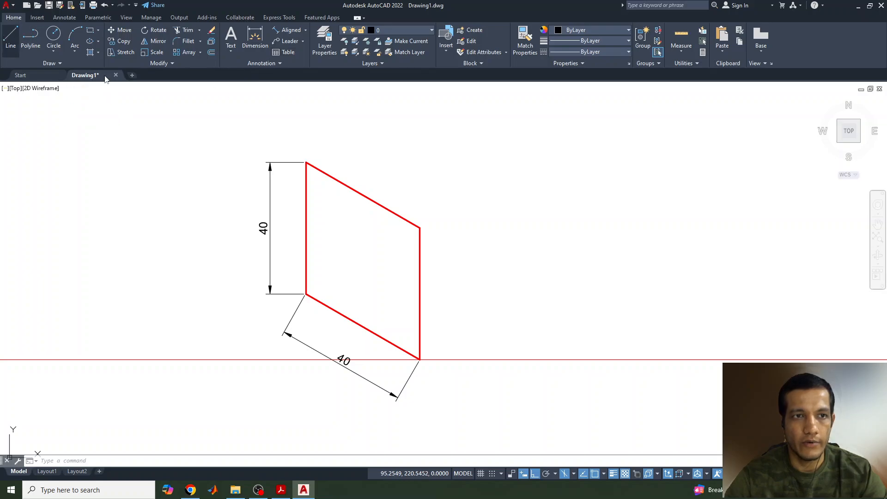
Add an angular dimension between the square's lower sloping edge and the baseline, with its arc to the left of the corner
left_click(305, 30)
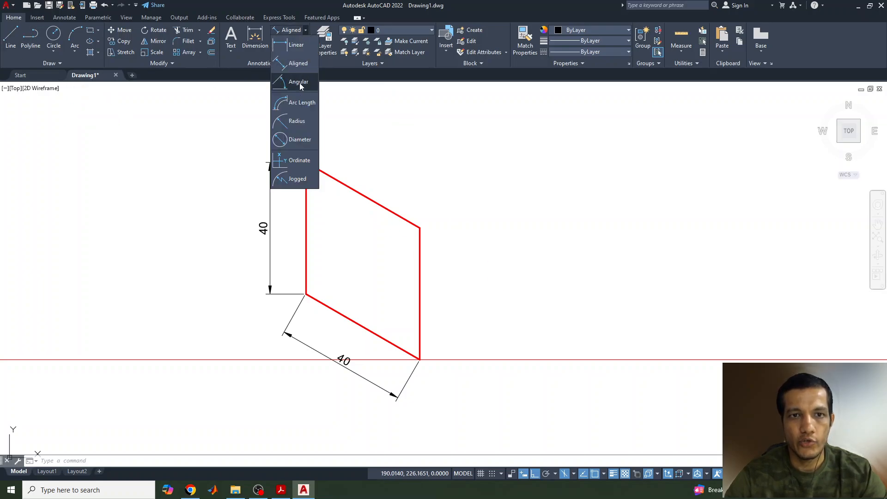
left_click(299, 83)
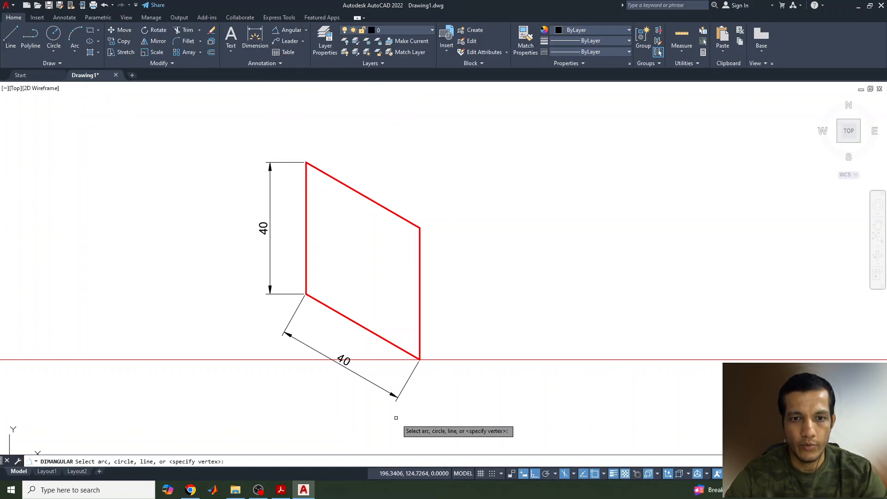
left_click(389, 341)
left_click(372, 360)
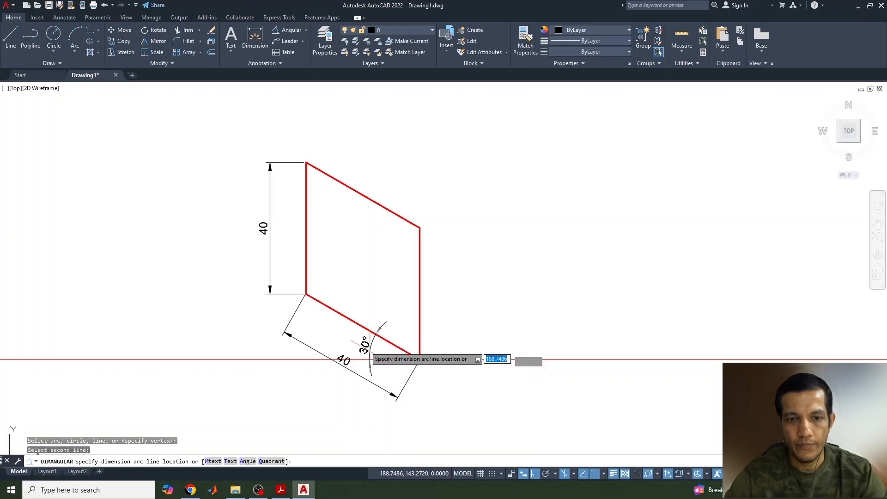
left_click(329, 353)
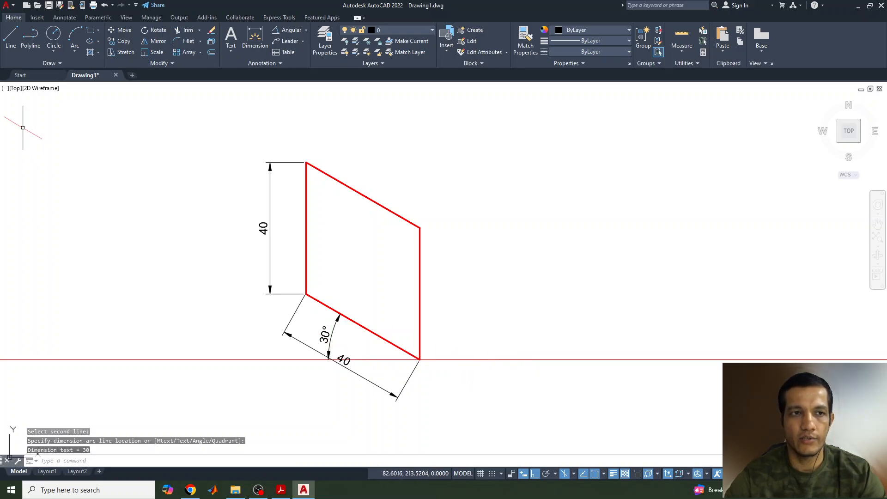
Start a second square on the baseline right of the first, switch to isoplane Right, and draw its 40 mm lower edge at 30°
left_click(10, 36)
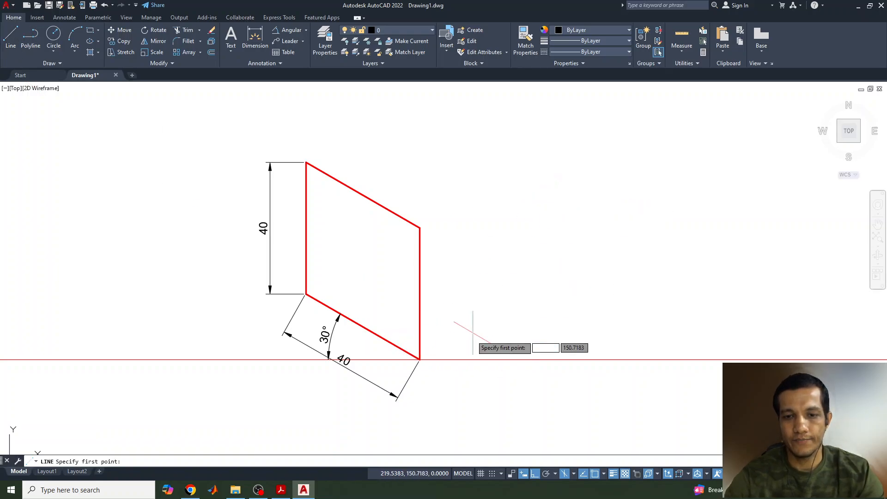
left_click(468, 359)
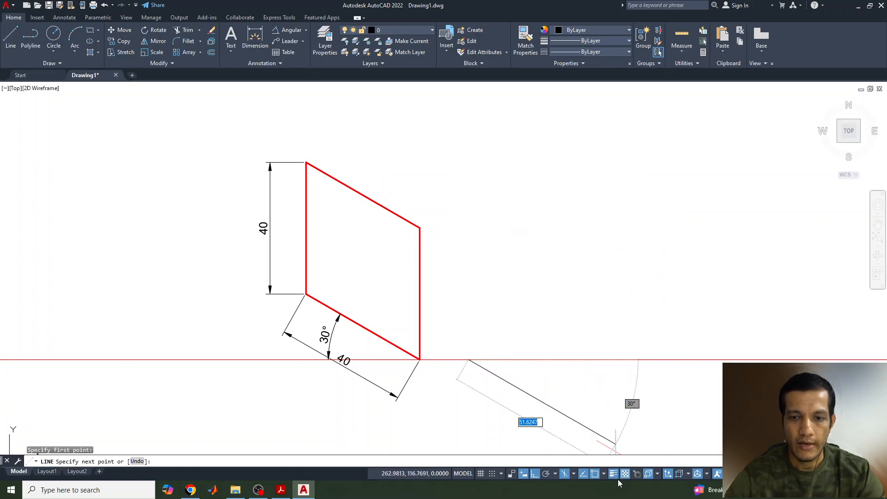
left_click(574, 478)
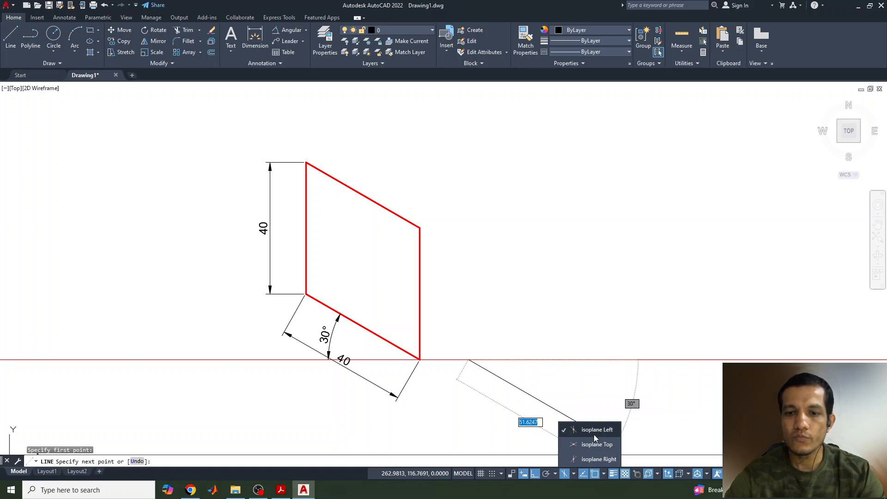
left_click(551, 294)
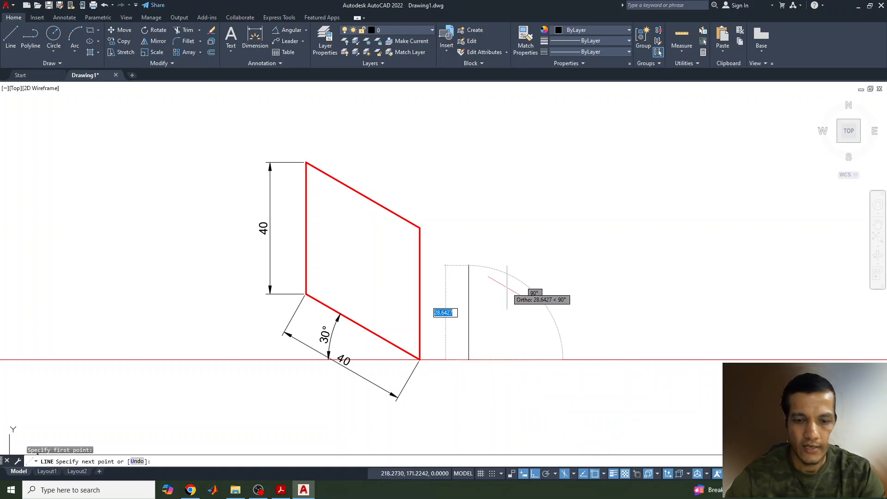
key("F5")
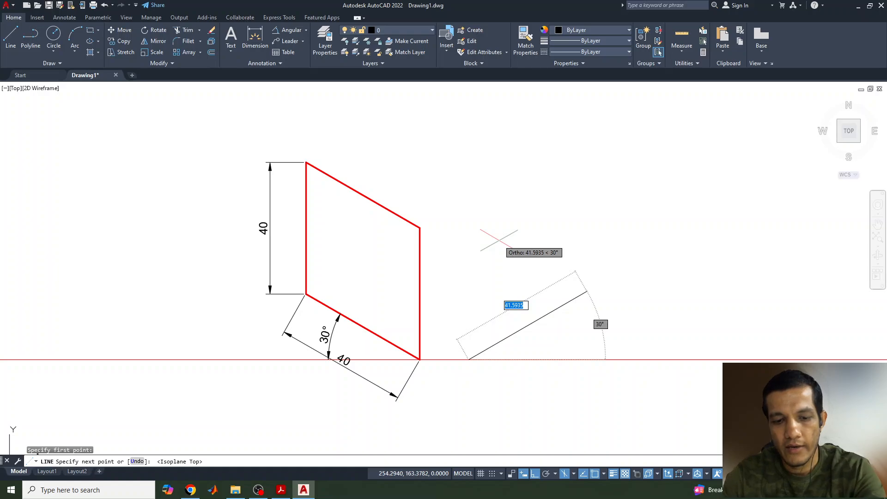
key("F5")
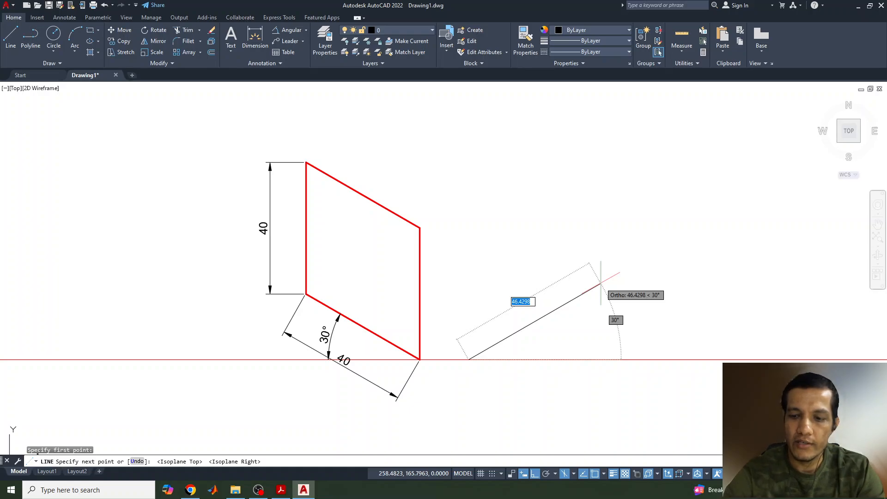
key("Return")
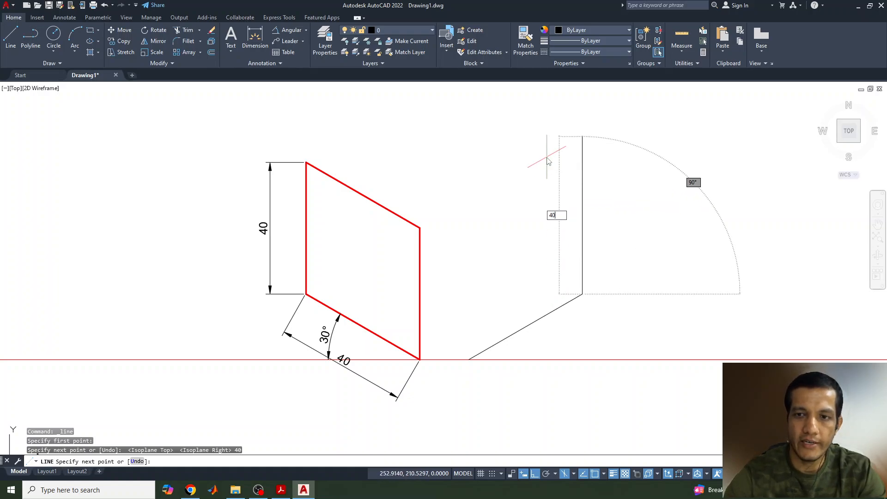
Complete the second square with 40 mm edges: vertical upward, sloping back parallel to the lower edge, and down to the start point
key("Return")
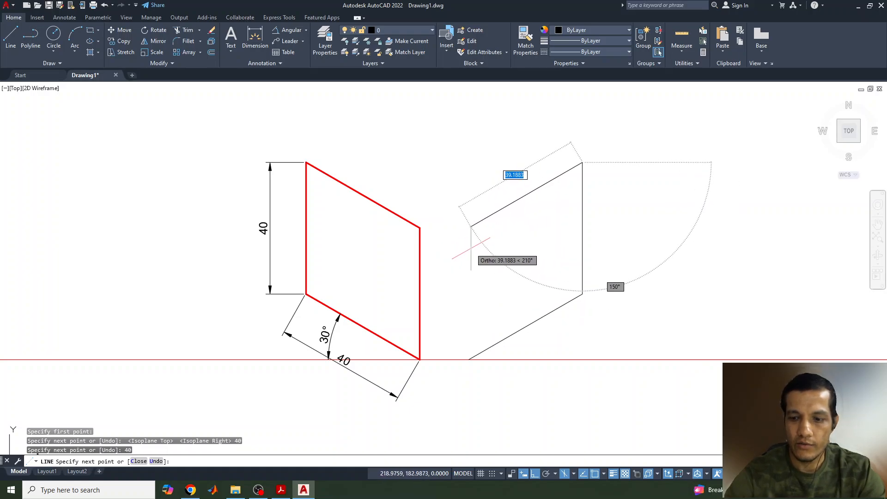
type("40")
key("Return")
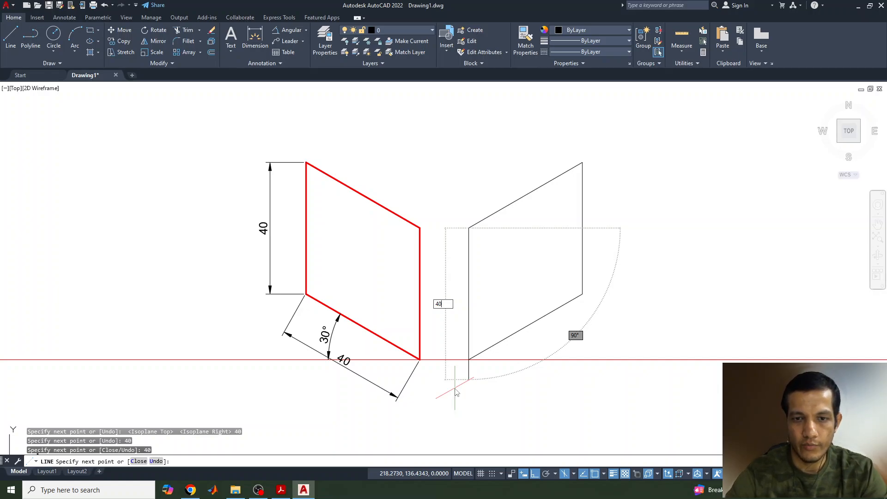
type("40")
key("Return")
key("Return")
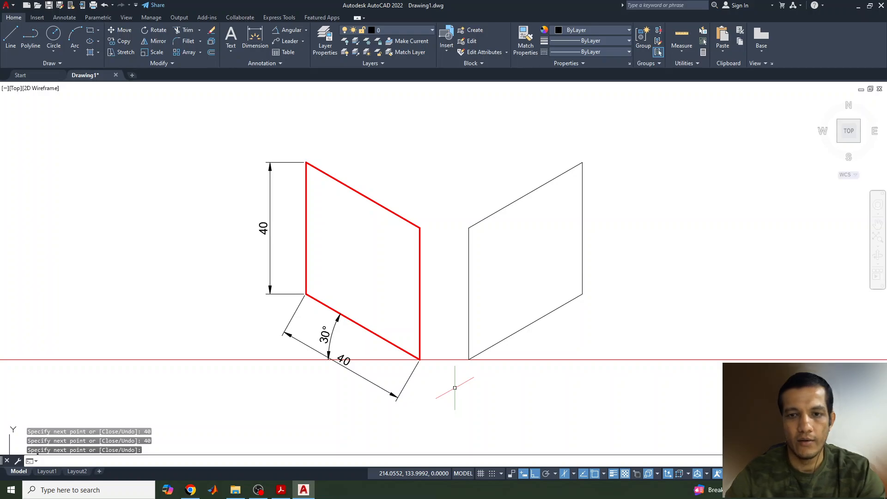
Change the second square's four edges to red with a 0.30 mm lineweight
left_click(454, 167)
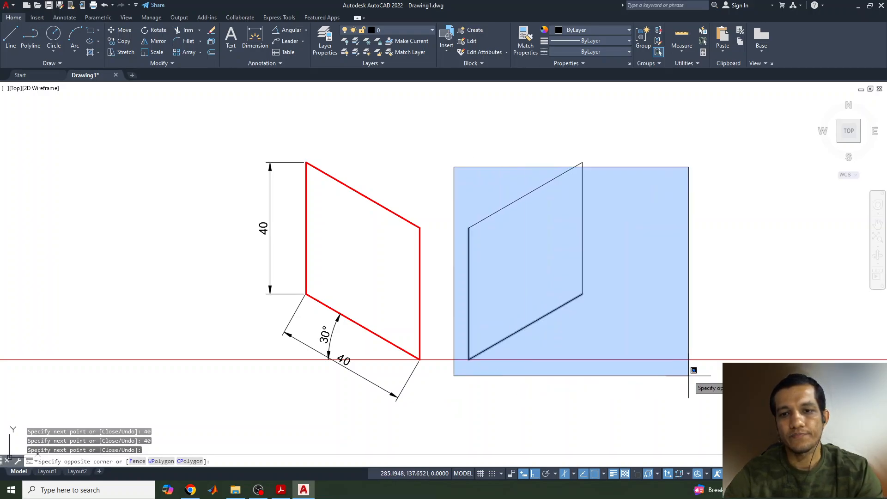
left_click(661, 378)
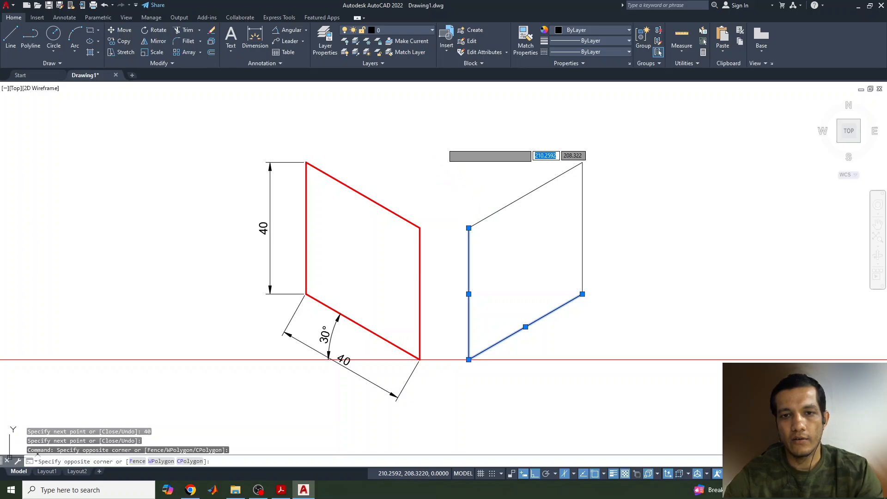
left_click(441, 143)
left_click(685, 396)
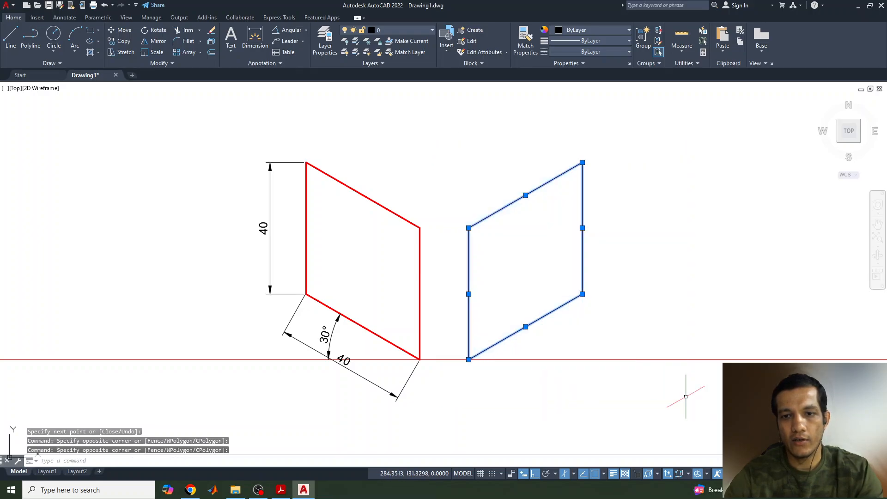
left_click(595, 34)
left_click(557, 124)
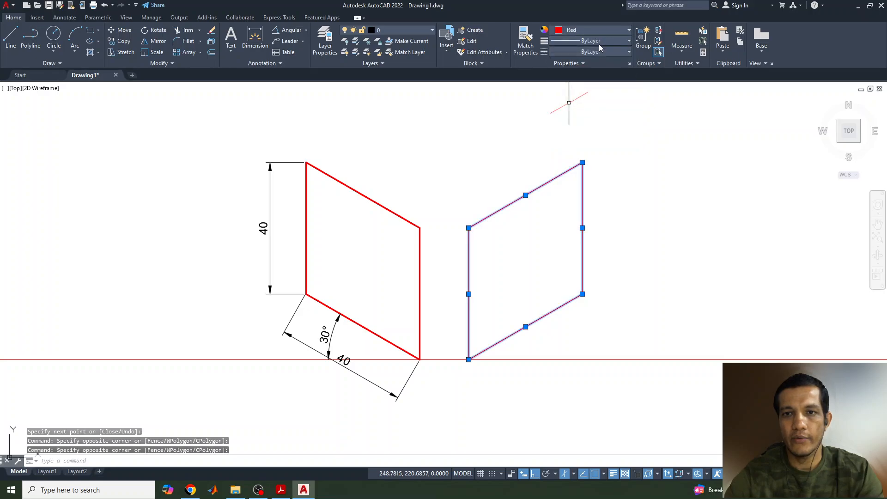
left_click(599, 42)
left_click(584, 179)
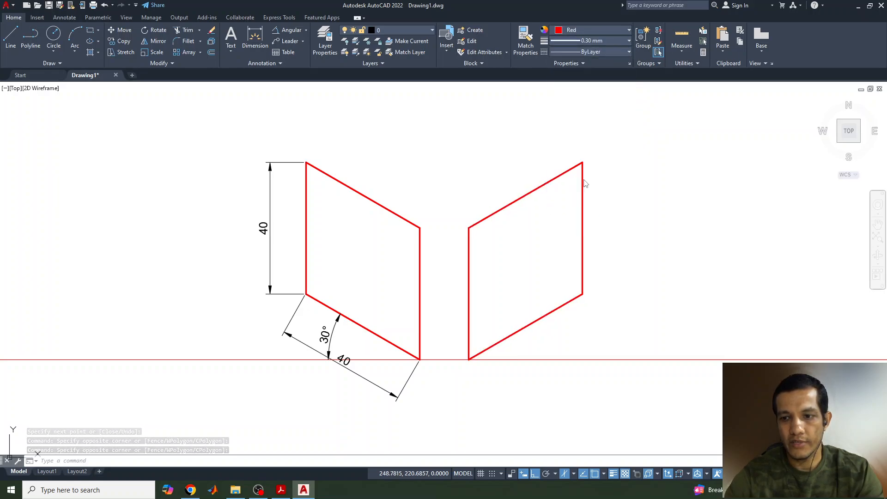
left_click(583, 180)
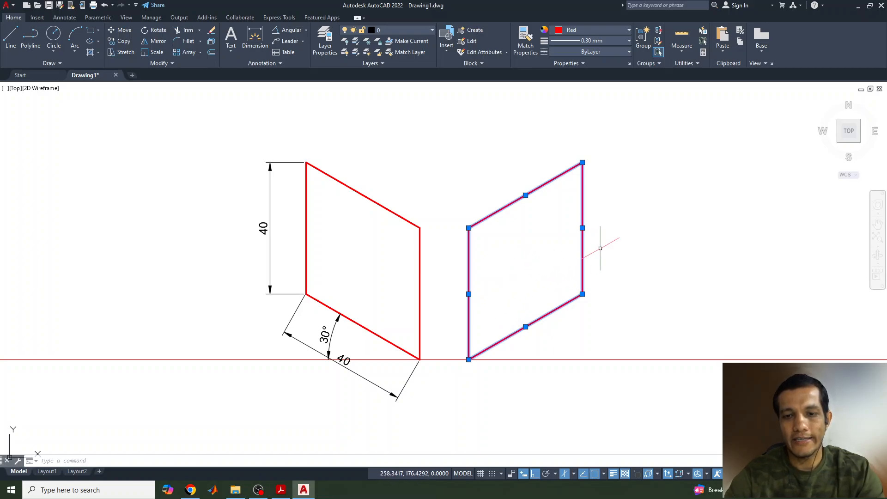
Add an angular dimension between the second square's lower sloping edge and the baseline, with its arc right of the corner
middle_click_drag(643, 256, 533, 258)
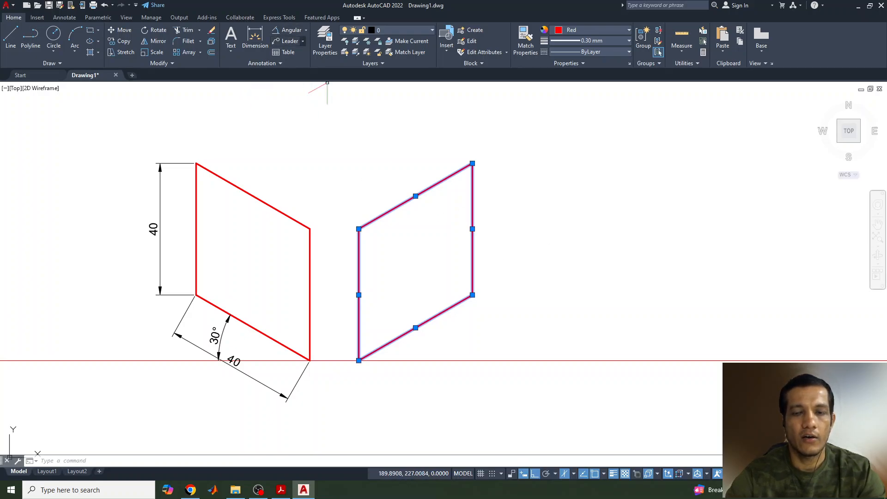
middle_click_drag(508, 244, 448, 213)
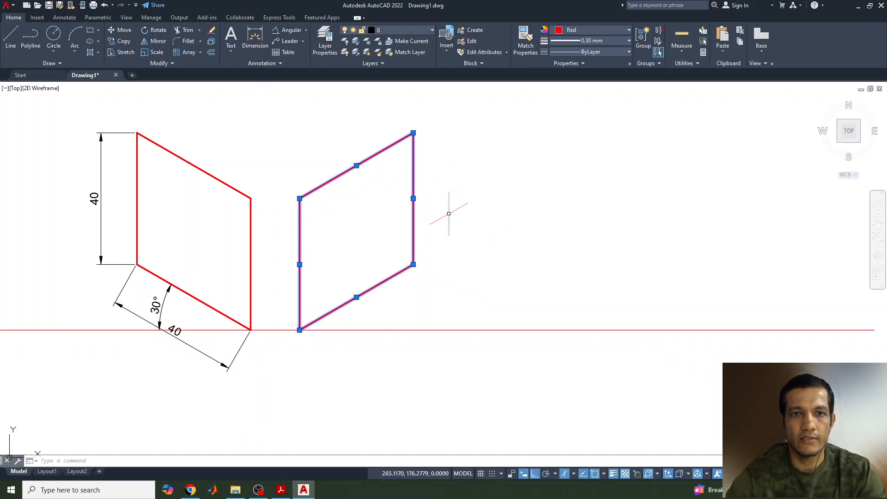
left_click(298, 35)
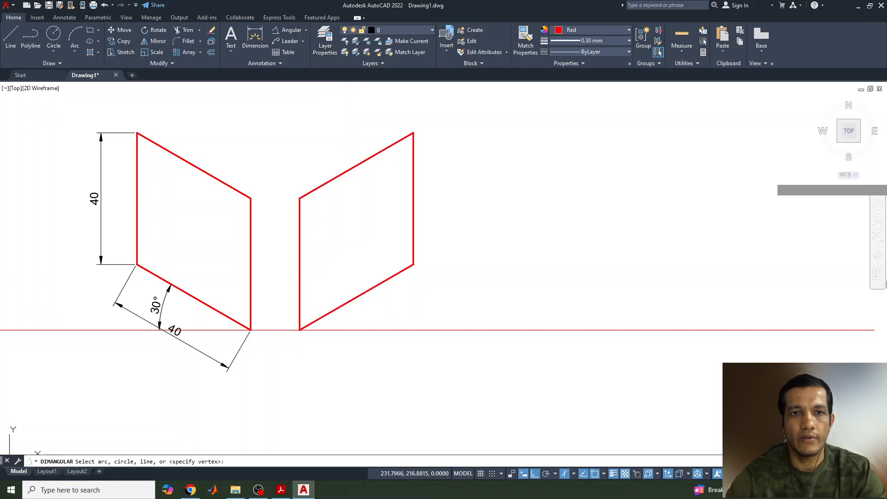
left_click(348, 301)
left_click(357, 329)
left_click(369, 312)
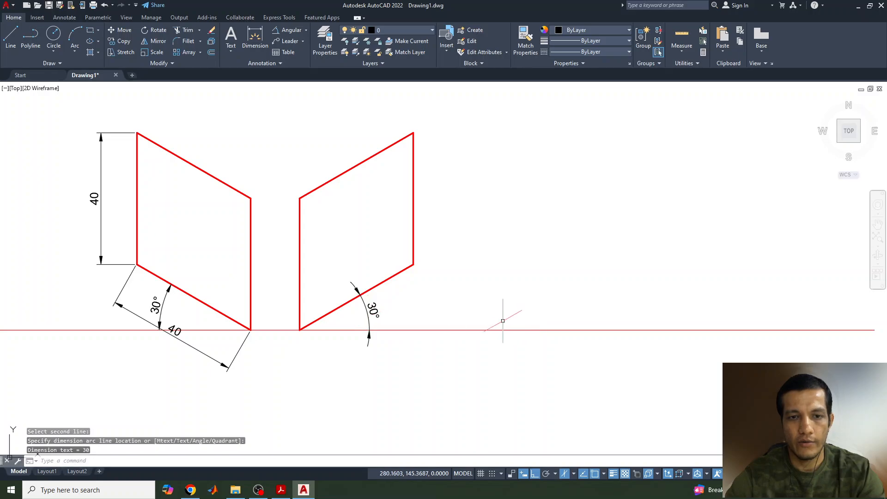
Switch to isoplane Top and draw a third square with 40 mm edges, starting on the baseline right of the second square
middle_click_drag(502, 320, 415, 336)
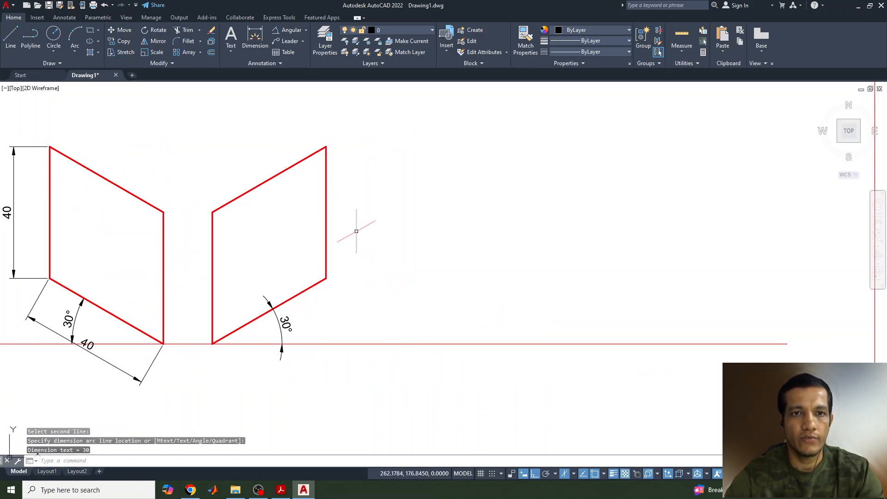
left_click(573, 475)
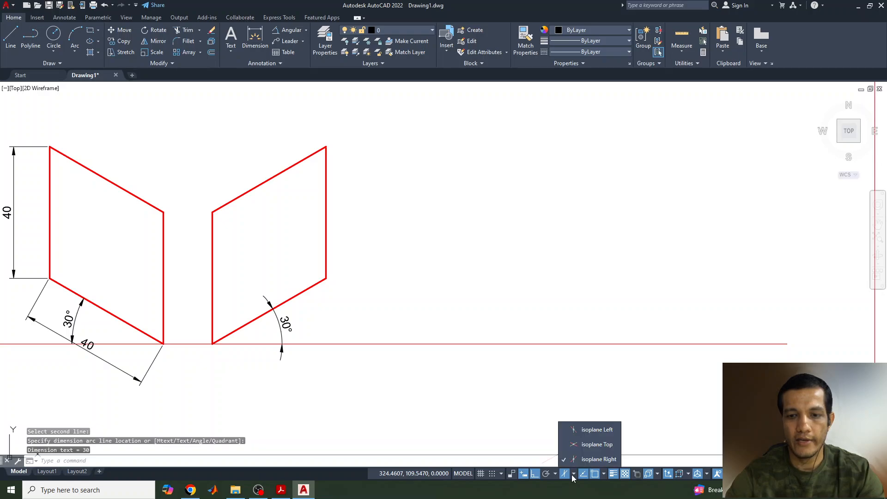
left_click(587, 446)
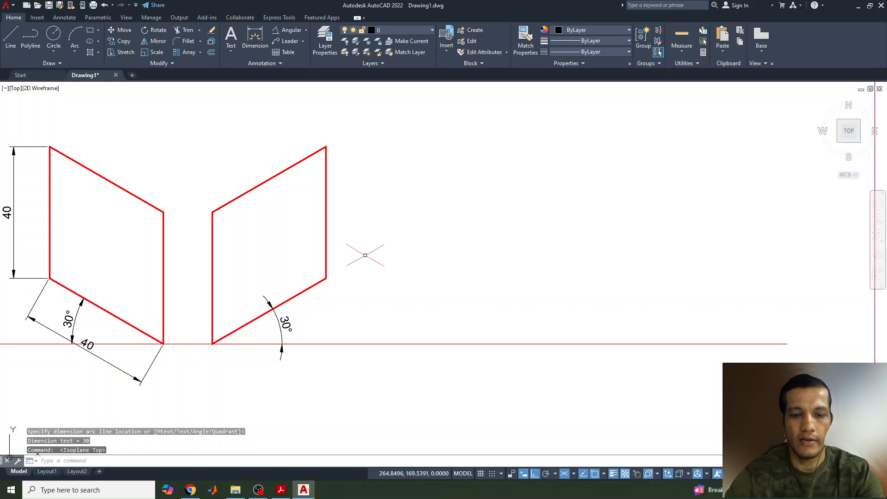
left_click(11, 36)
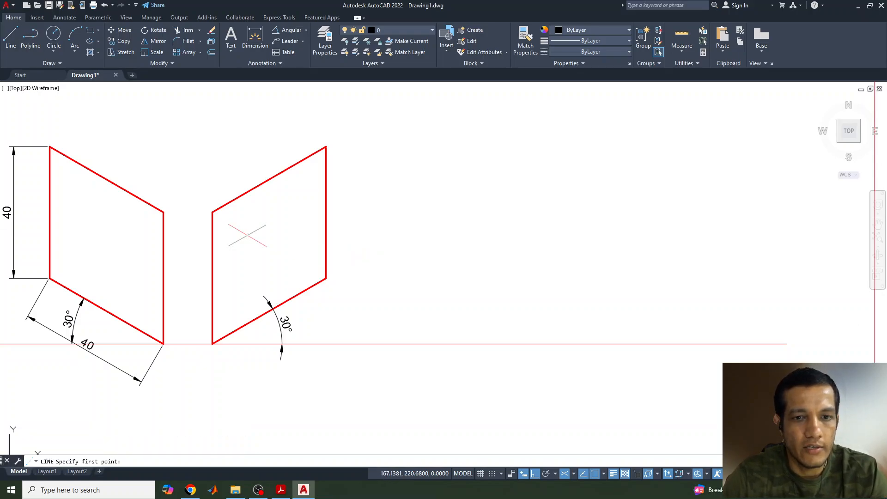
left_click(435, 344)
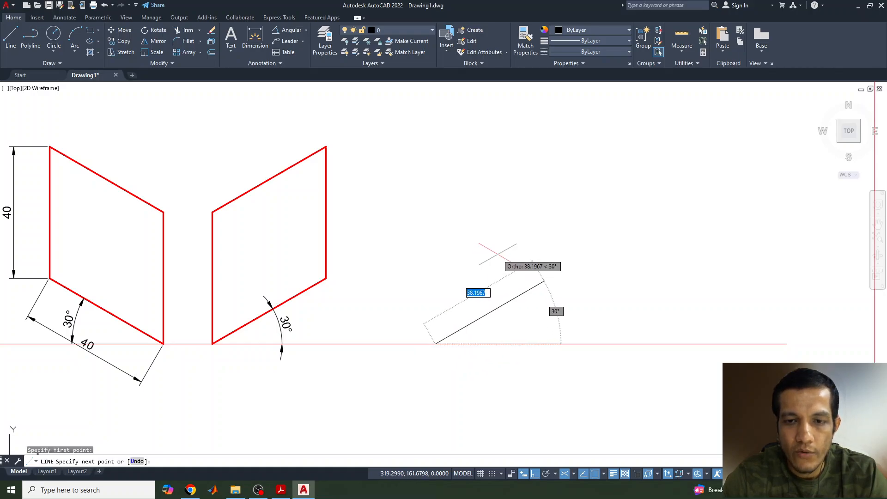
type("40")
key("Return")
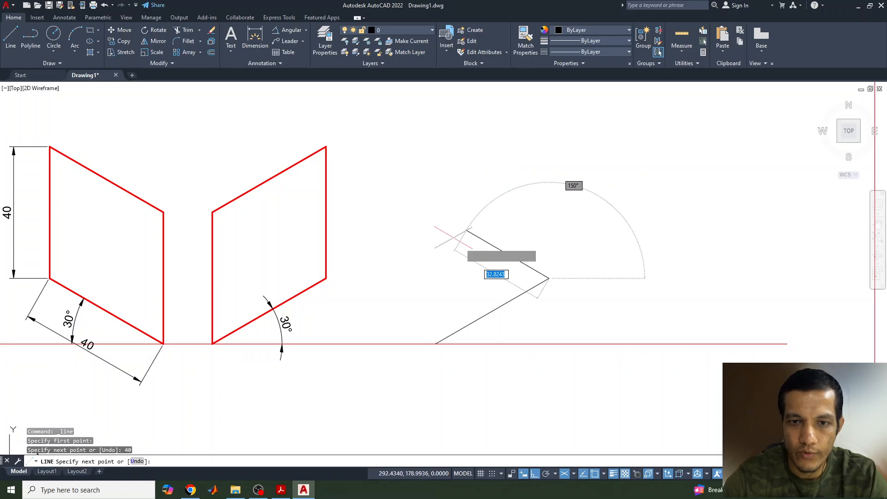
type("40")
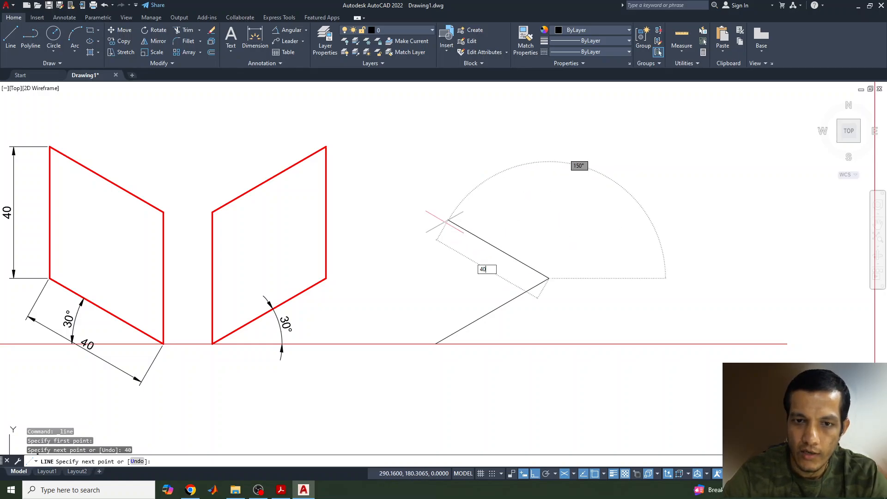
key("Return")
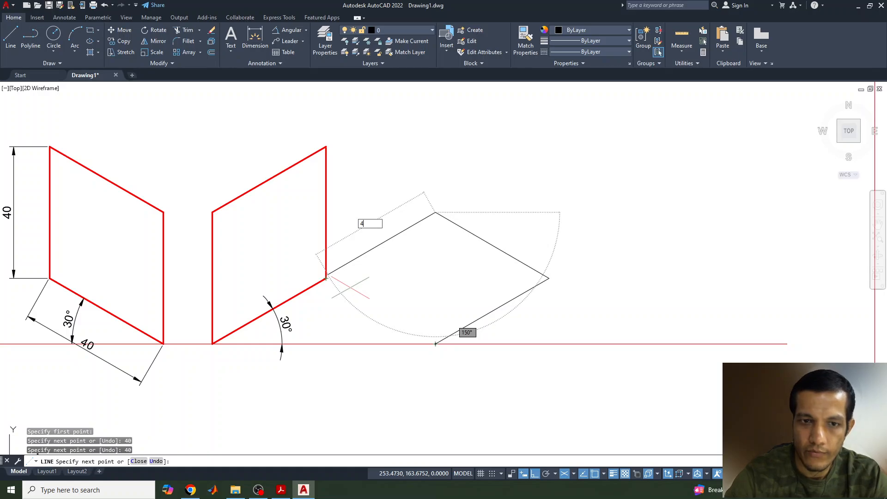
type("0")
key("Return")
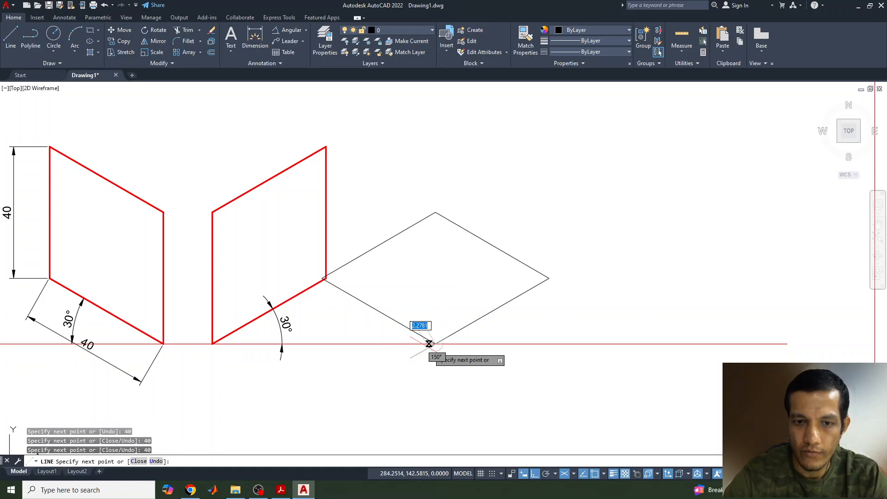
key("Return")
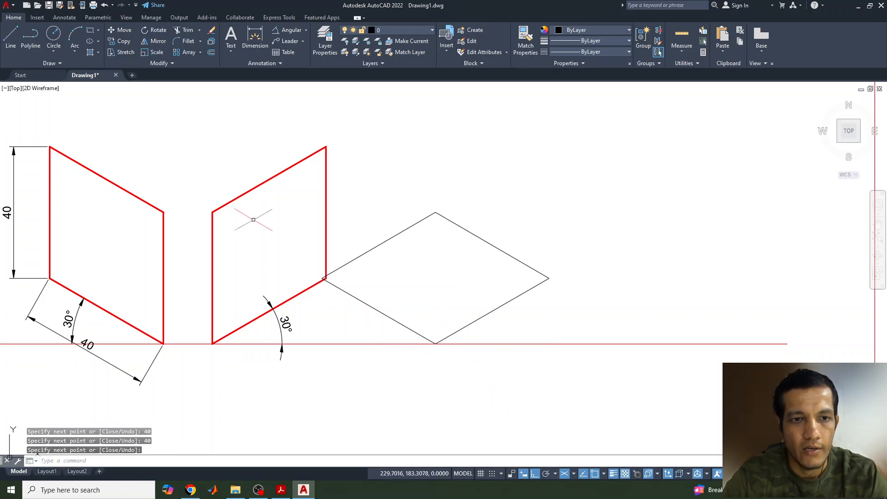
Move the third square about 10 mm to the right along the baseline, using its lowest corner as base point
left_click(311, 175)
left_click(585, 386)
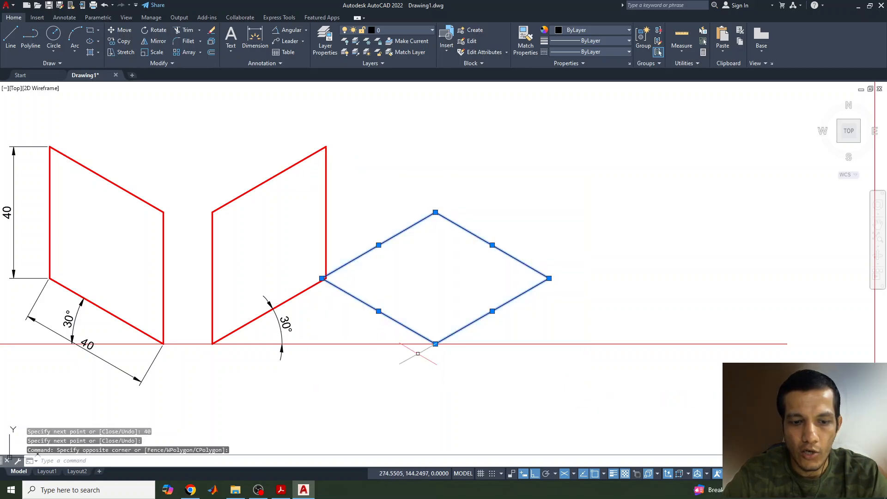
type("move")
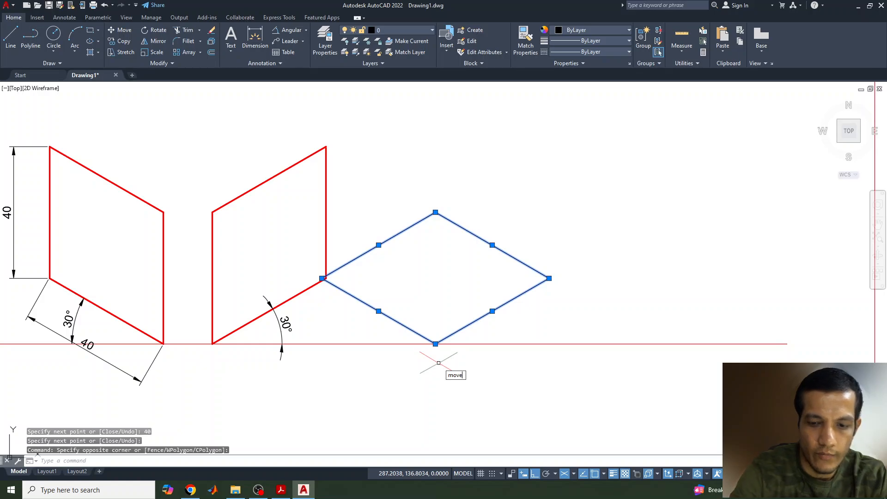
key("Return")
left_click(435, 344)
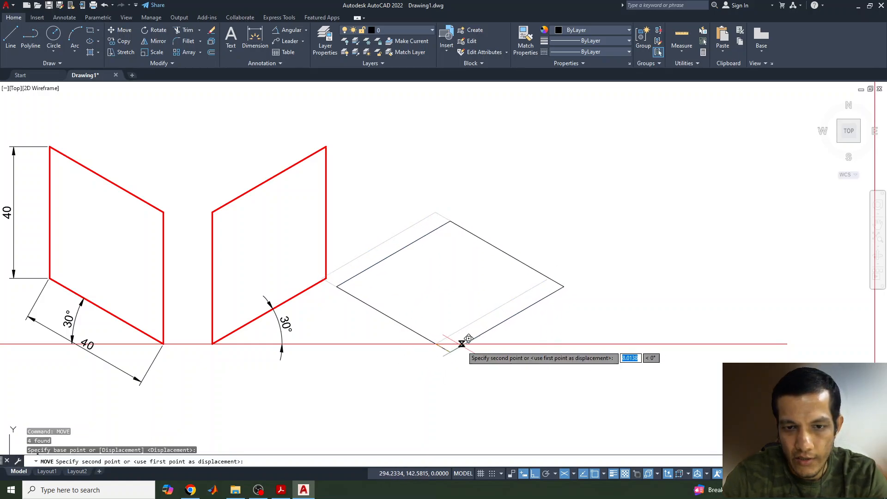
left_click(468, 343)
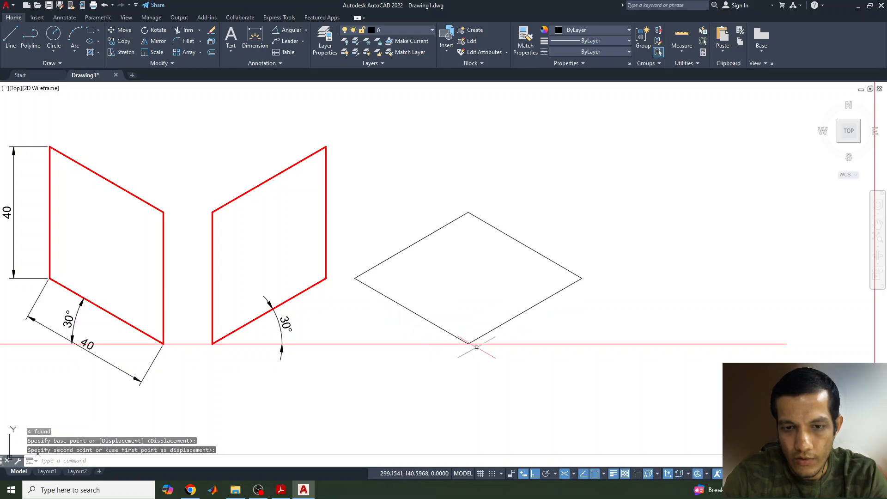
Change the third square's four edges to red with a 0.30 mm lineweight
left_click(351, 184)
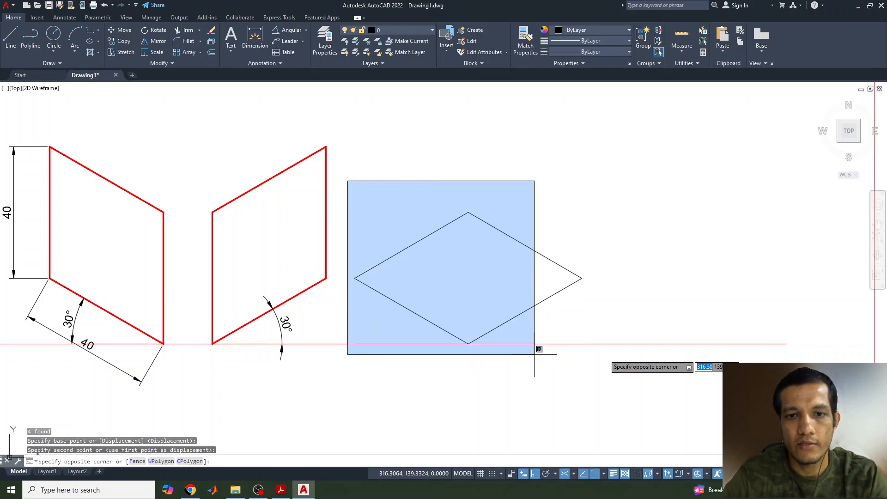
left_click(626, 362)
left_click(594, 30)
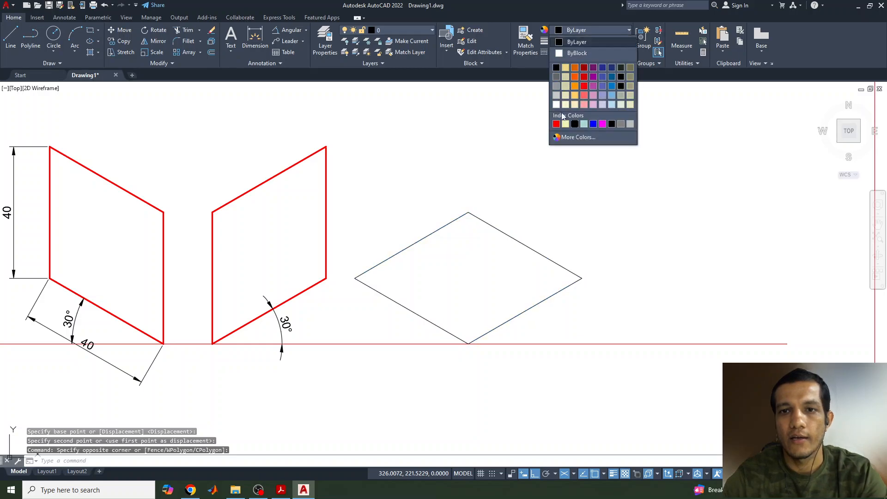
left_click(559, 124)
left_click(592, 40)
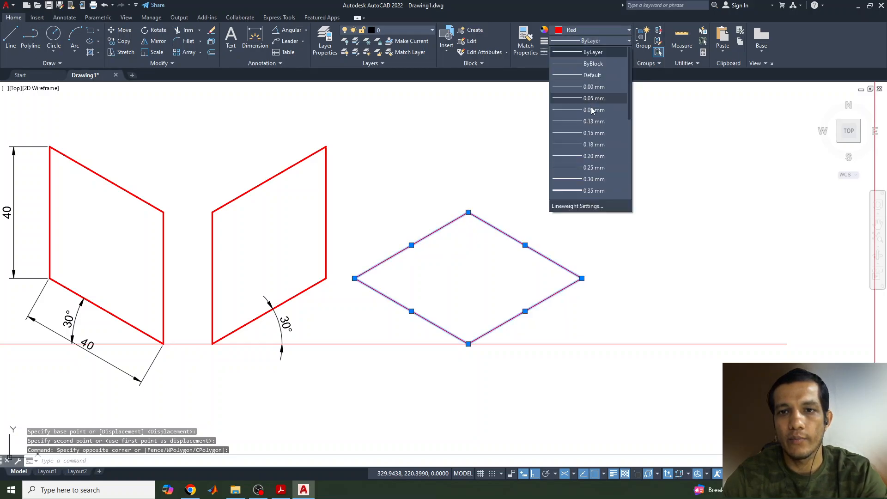
left_click(591, 180)
key("Escape")
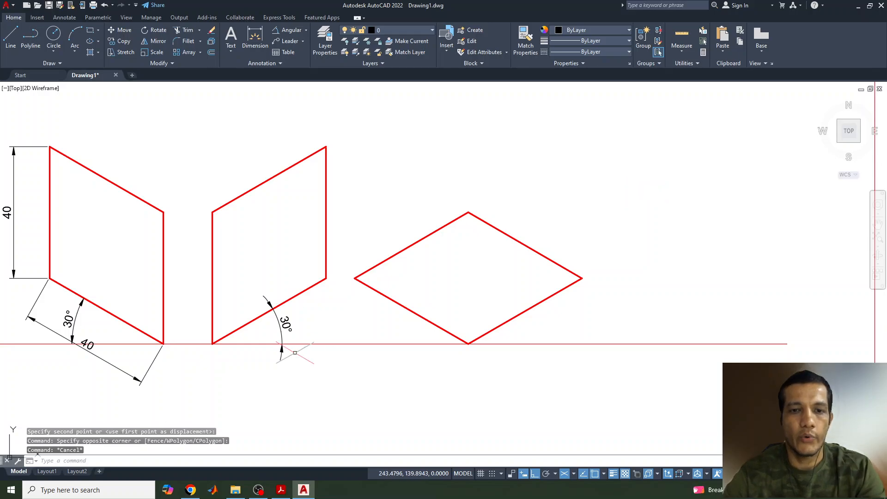
Add an aligned dimension to the third square's lower-left edge, placed below the edge
left_click(306, 30)
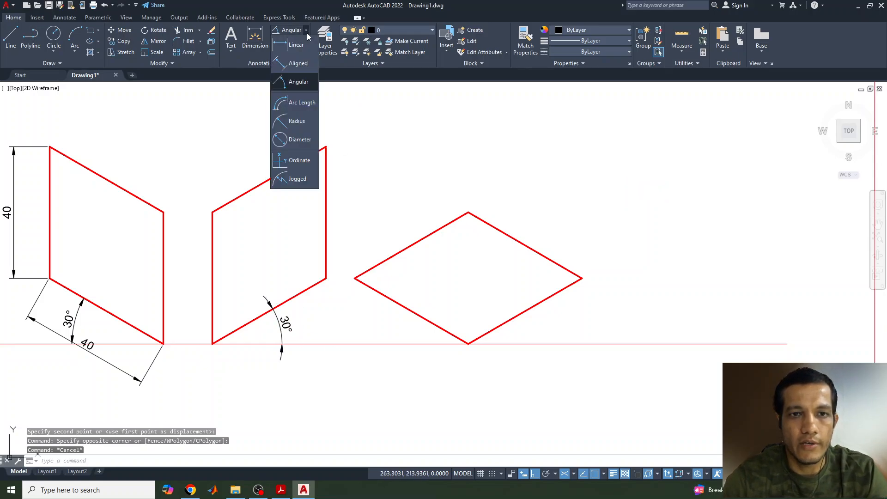
left_click(292, 81)
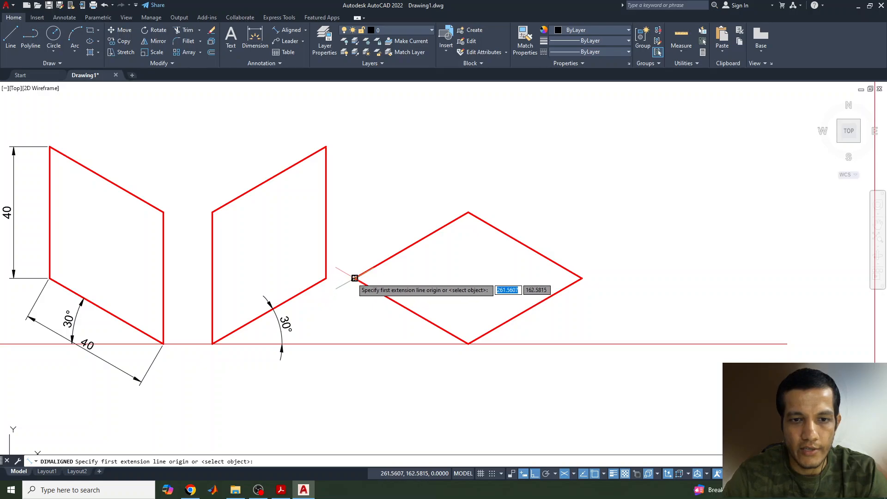
left_click(354, 279)
left_click(468, 344)
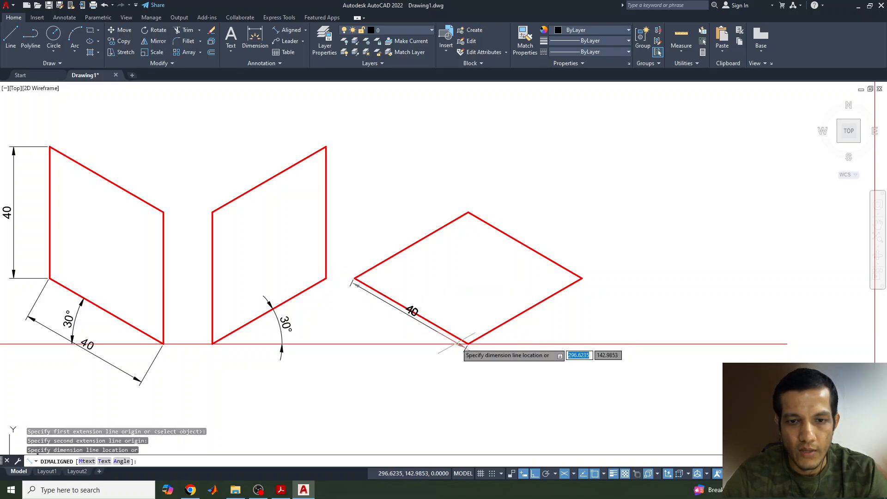
left_click(395, 342)
key("Return")
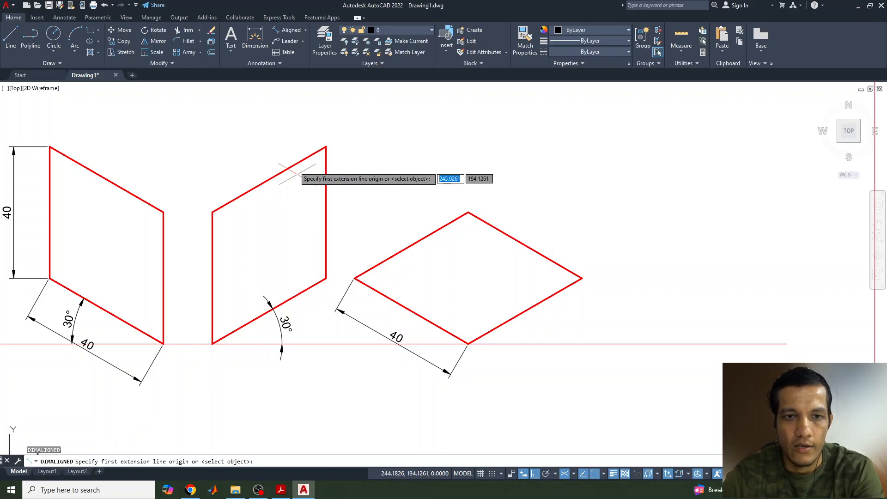
Add aligned dimensions to the second square's outer vertical edge and upper sloping edge, placing both outside the square
left_click(326, 147)
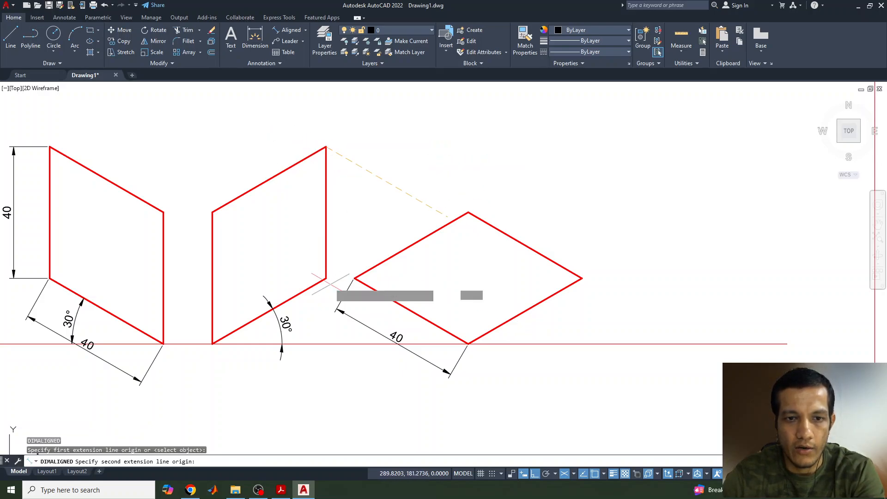
left_click(354, 278)
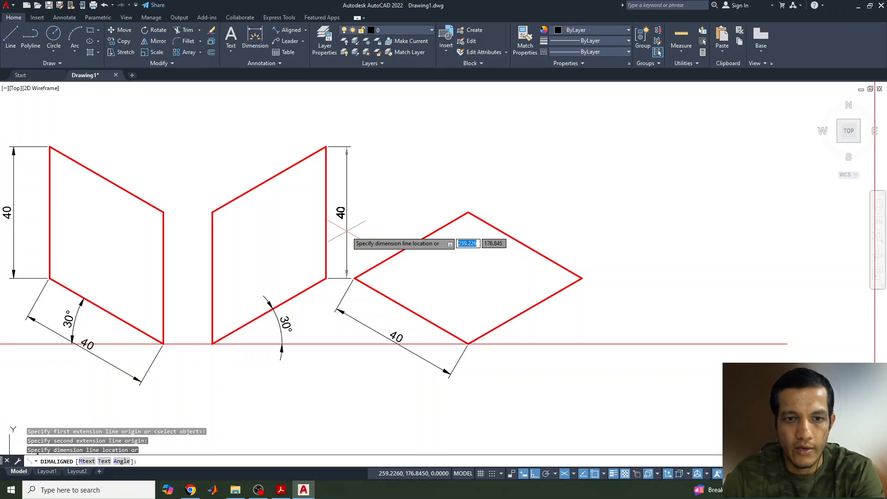
left_click(347, 229)
key("Return")
left_click(212, 213)
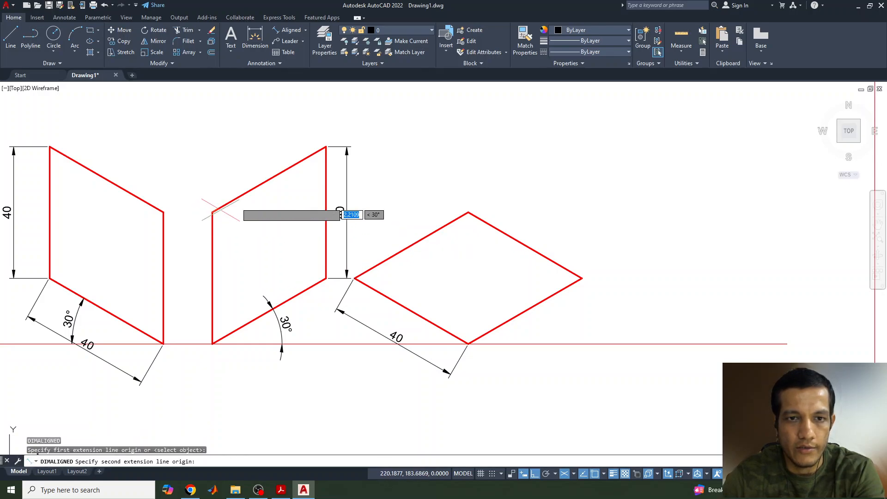
left_click(326, 146)
left_click(292, 129)
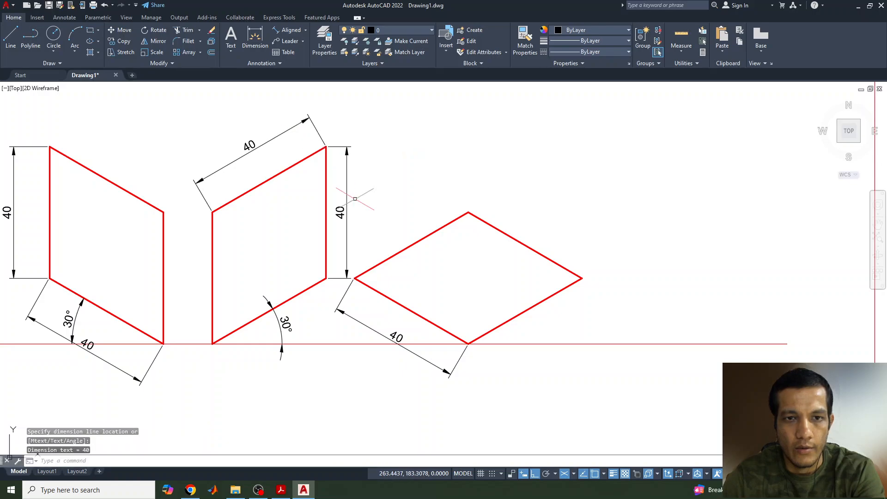
Add an aligned dimension to the third square's lower-right edge, placed below the edge
key("Return")
left_click(468, 344)
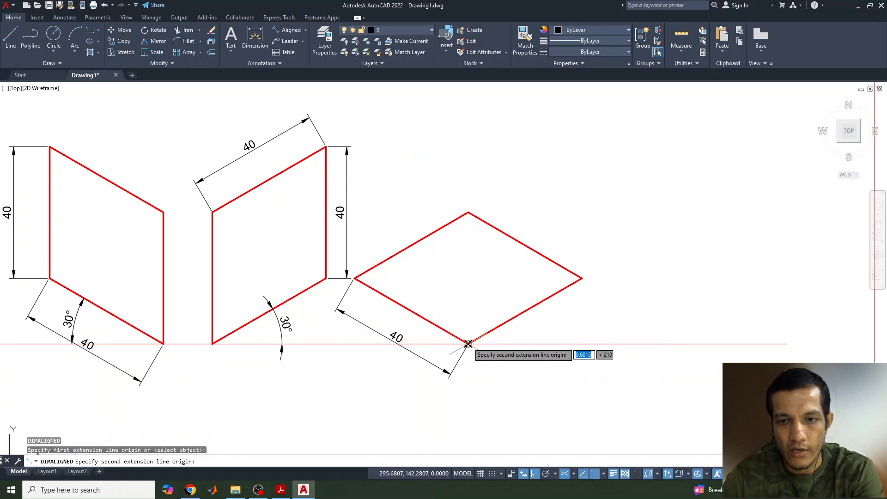
left_click(582, 279)
left_click(608, 326)
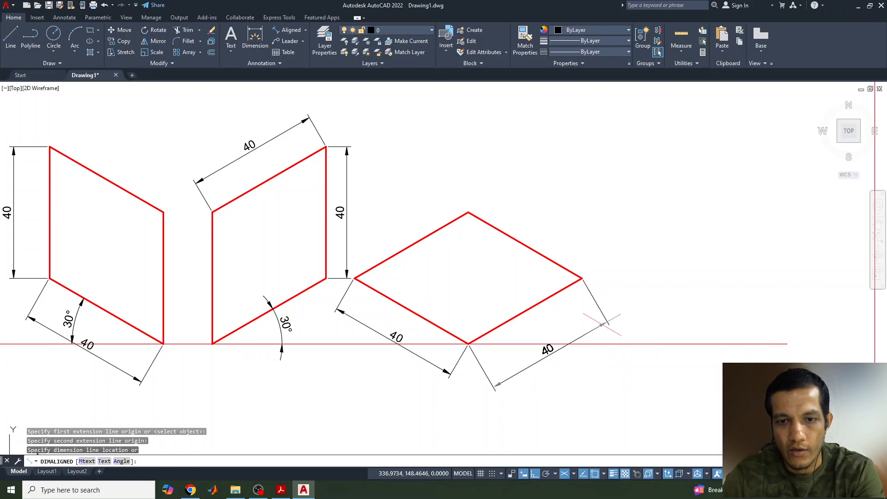
key("Return")
key("Escape")
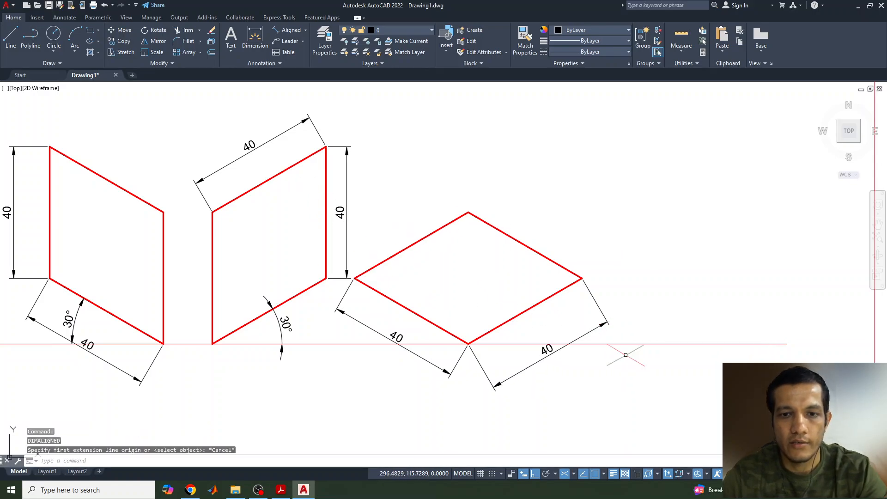
Switch to EG PPT.pdf in Acrobat, underline the triangle ABC problem statement and mark its 60 and 40 dimensions, and return to AutoCAD
mouse_move(550, 349)
middle_mouse_down()
mouse_move(342, 339)
mouse_move(377, 365)
mouse_move(538, 374)
middle_mouse_up()
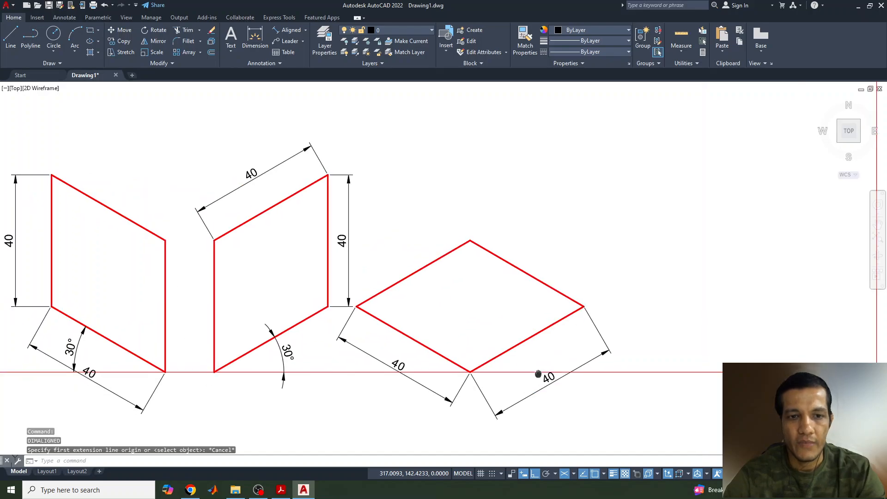
left_click(281, 490)
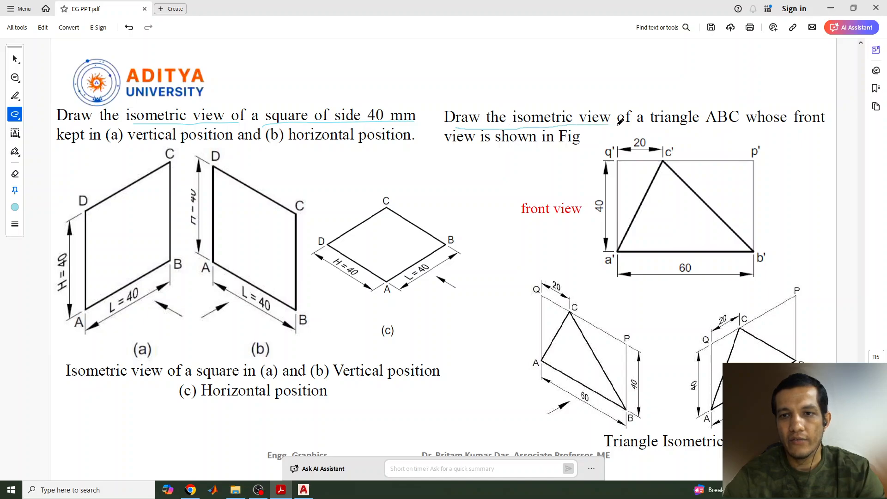
left_click_drag(809, 121, 835, 124)
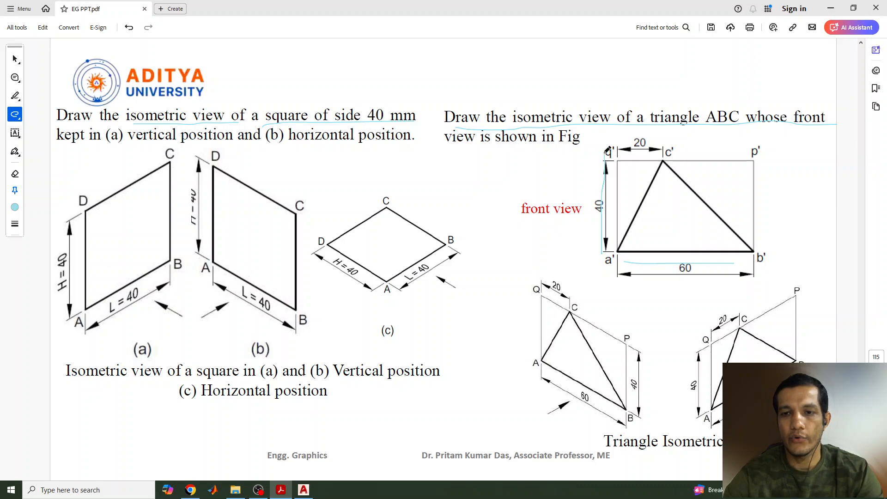
left_click(303, 491)
middle_click_drag(700, 372, 522, 370)
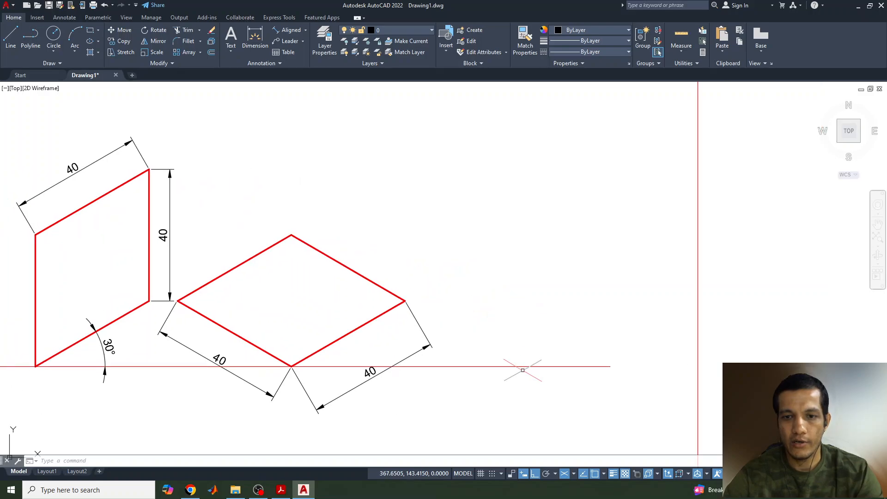
left_click(522, 367)
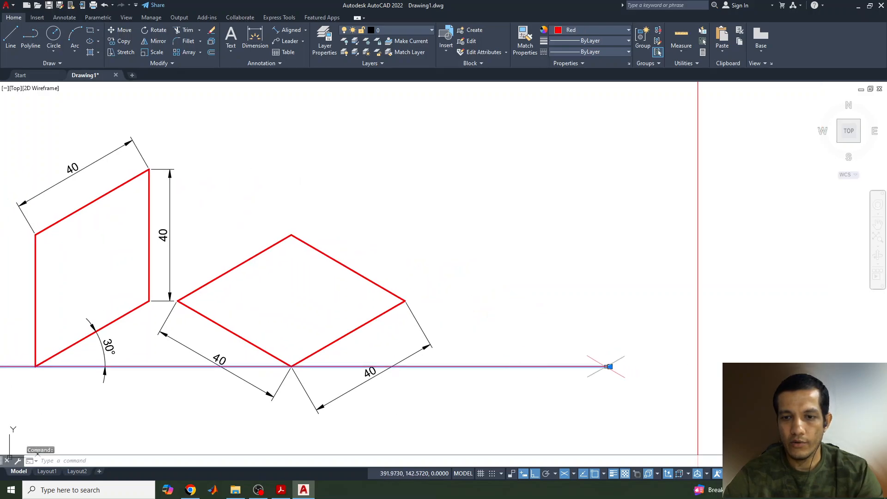
left_click(610, 366)
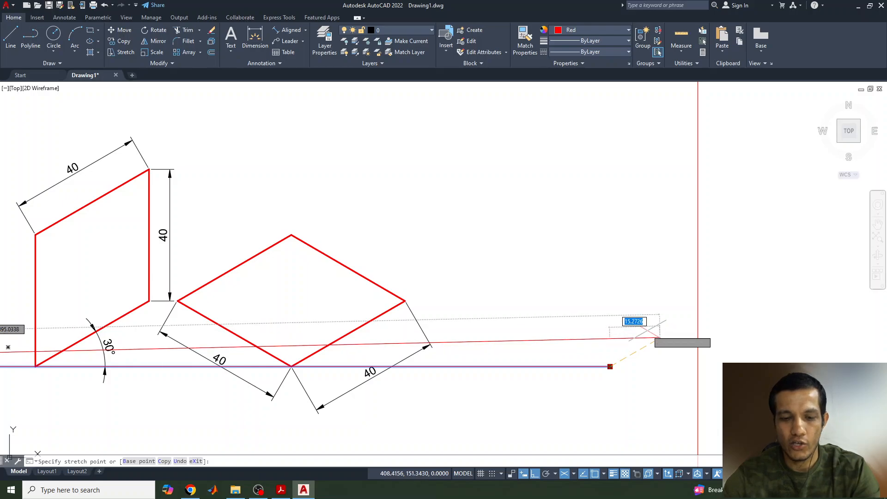
key("F5")
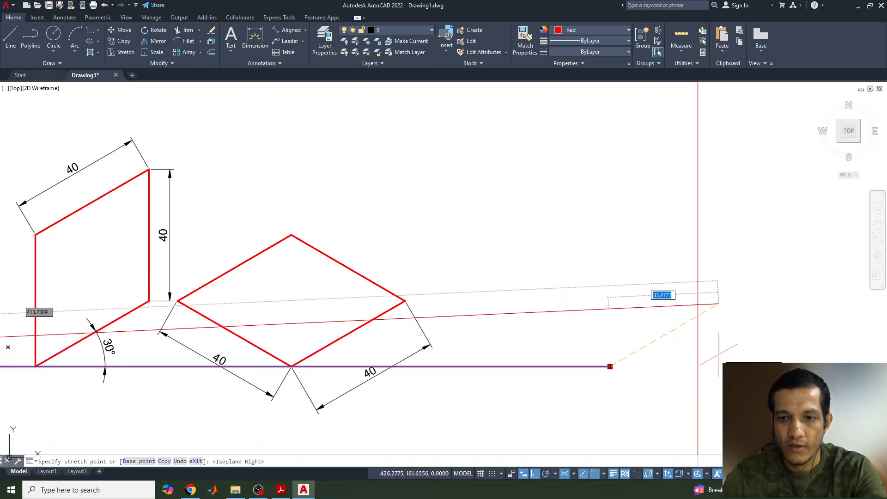
left_click(564, 473)
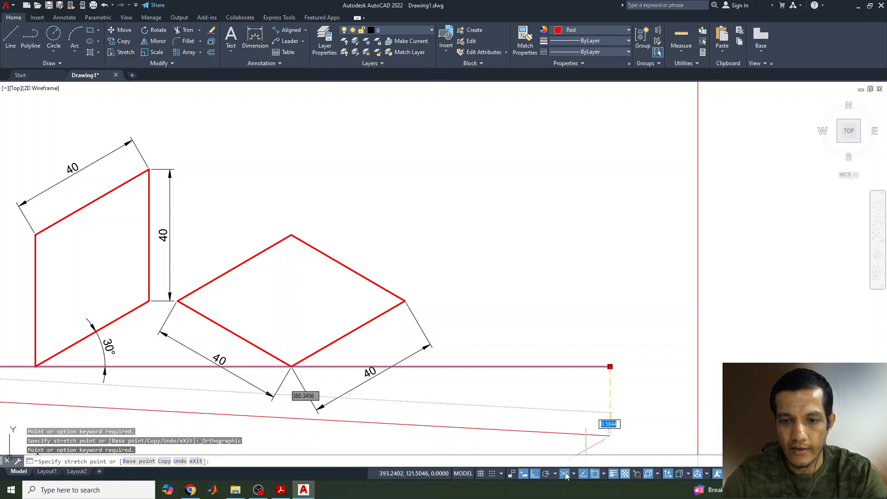
key("Escape")
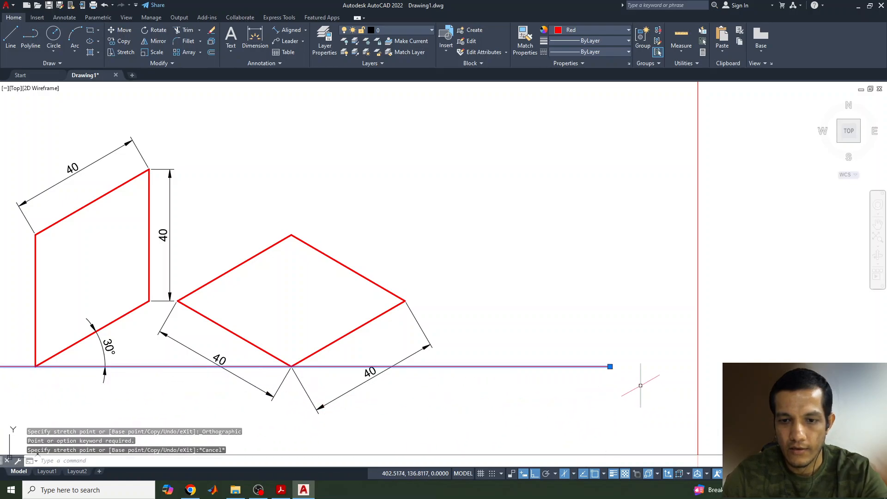
Turn off isometric drafting and stretch the baseline's right end horizontally beyond the sheet's right border line
left_click(567, 475)
left_click(602, 367)
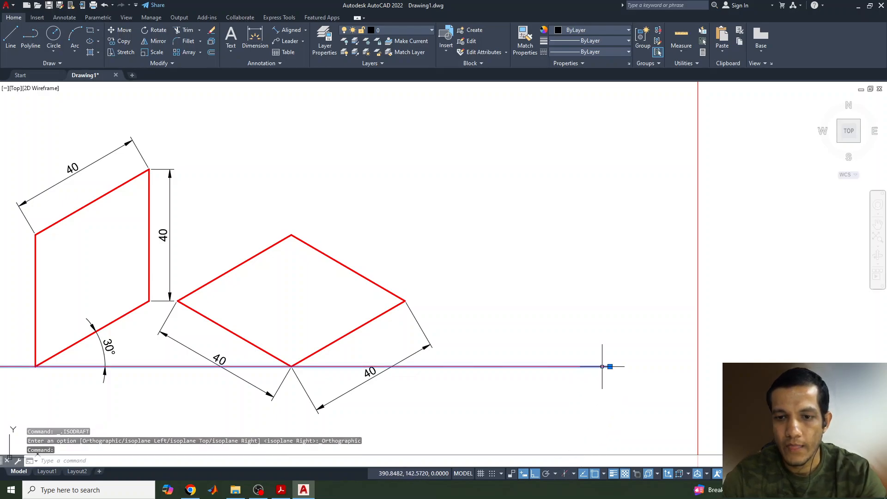
left_click(610, 366)
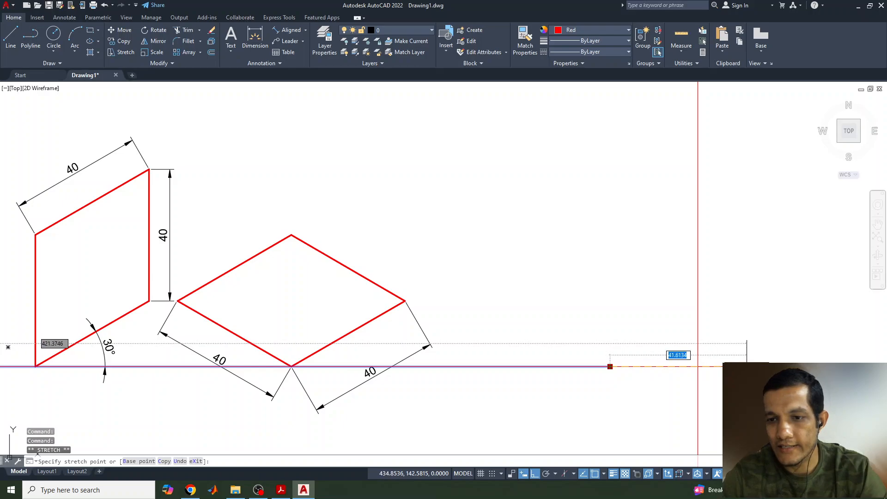
Move the sheet's right border line farther to the right by its midpoint to make room for another figure
left_click(698, 321)
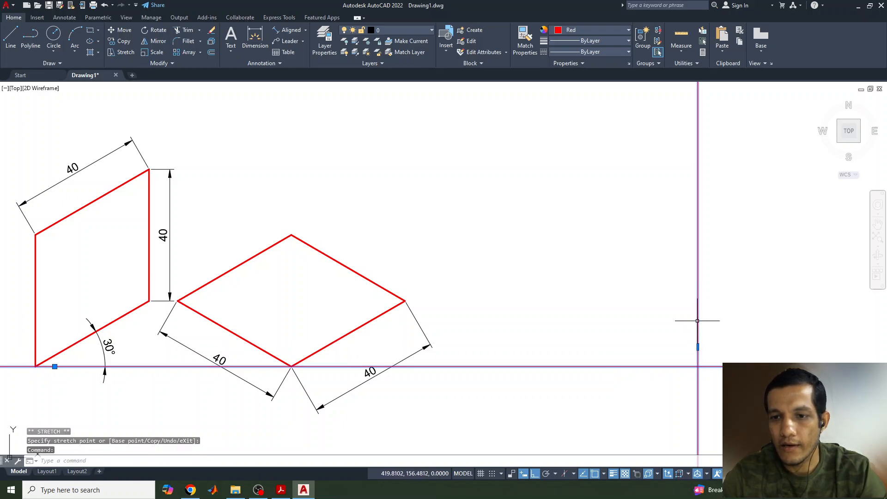
left_click(697, 347)
left_click(803, 356)
key("Escape")
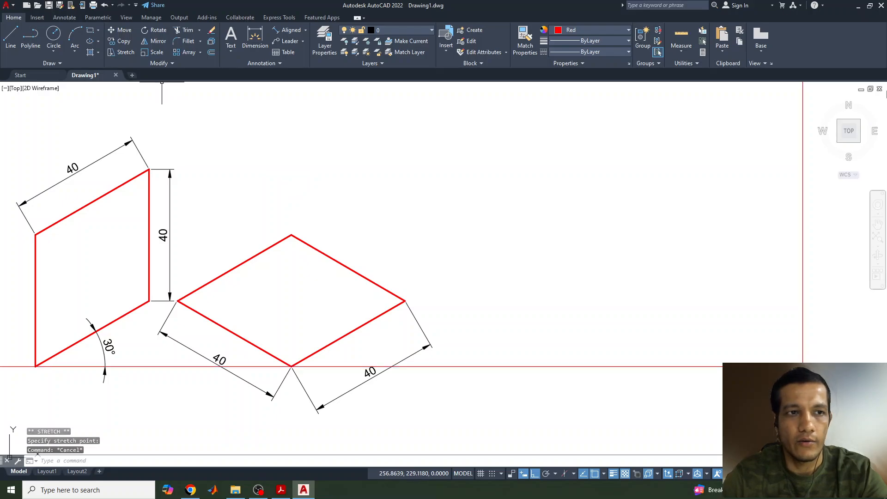
Switch to isoplane Left and draw a 60 mm line up and to the left at 150° from the baseline, right of the third square
left_click(573, 474)
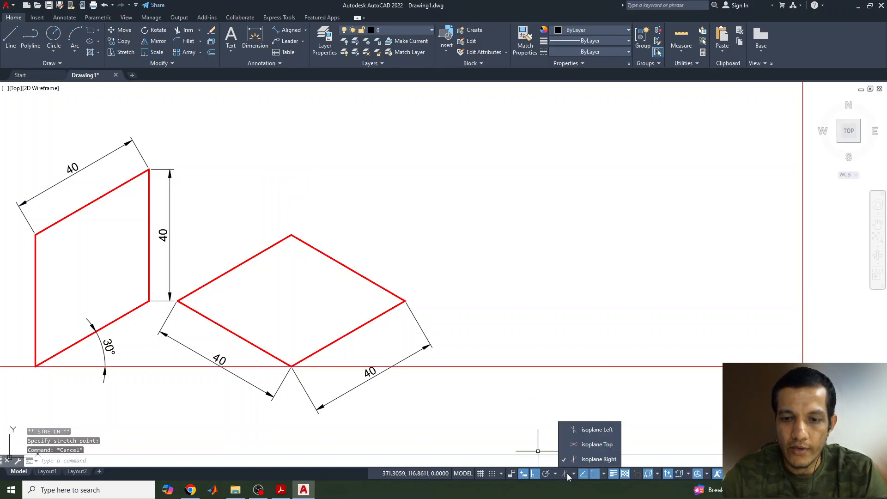
left_click(584, 433)
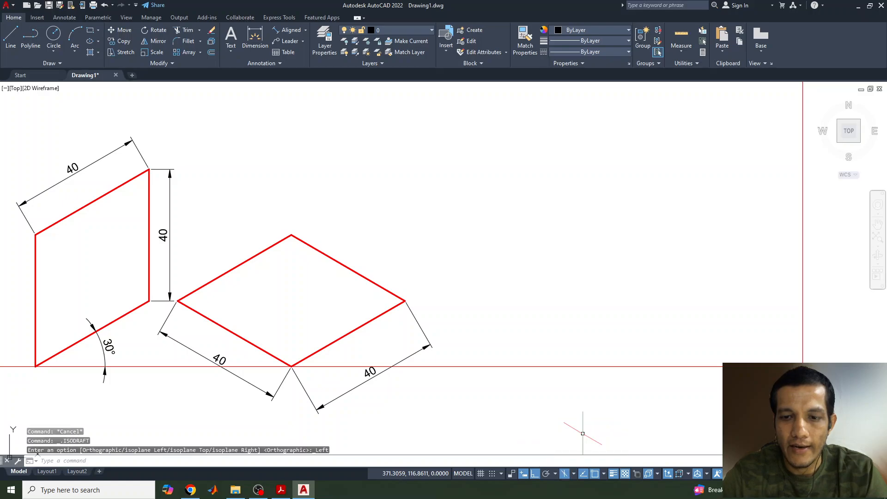
left_click(15, 38)
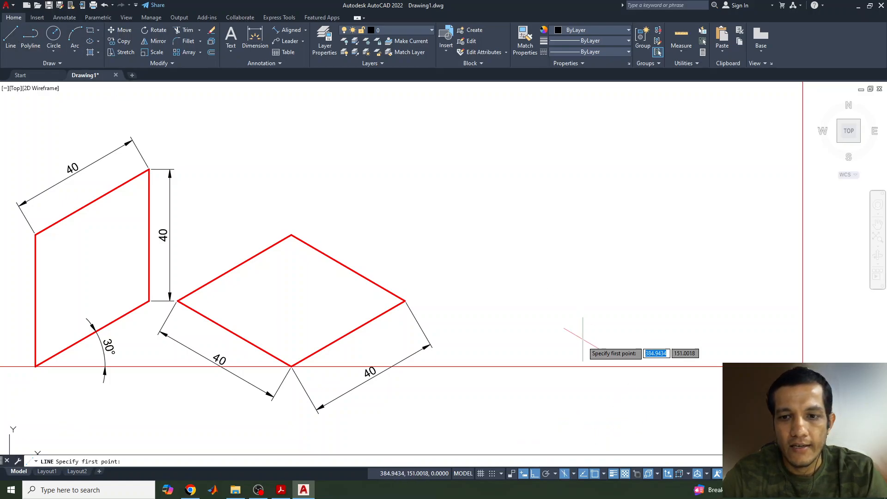
left_click(645, 366)
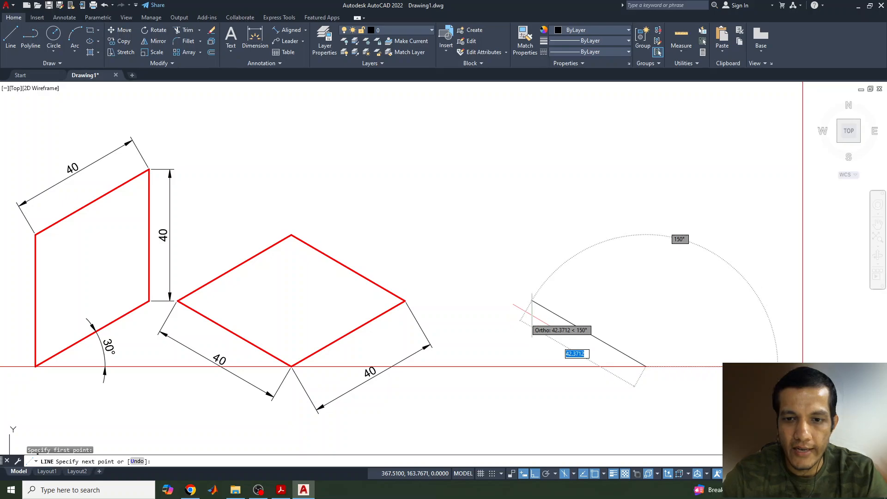
type("60")
key("Return")
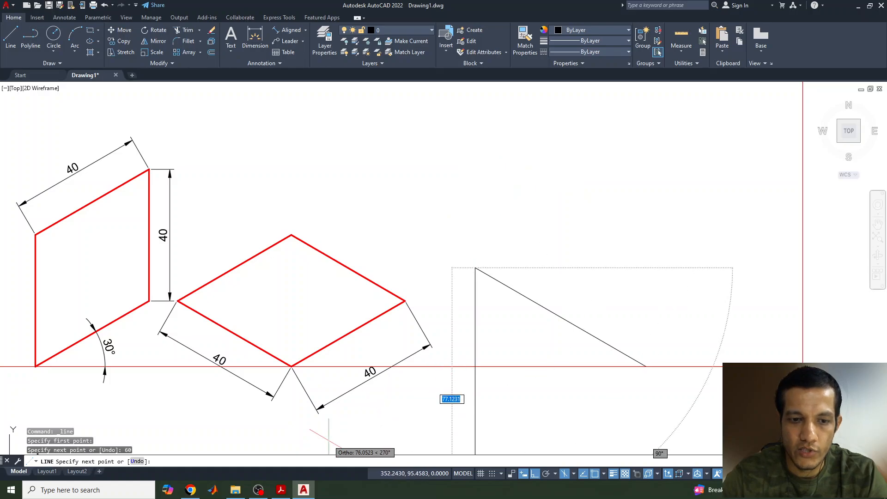
Check the height in EG PPT.pdf and complete the isometric rectangle with 40 mm vertical, 60 mm sloping and 40 mm vertical edges
left_click(279, 490)
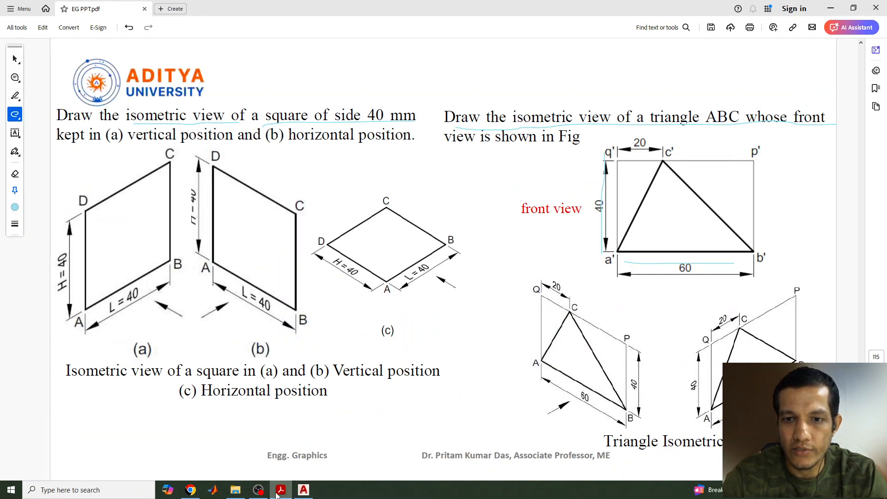
left_click(278, 493)
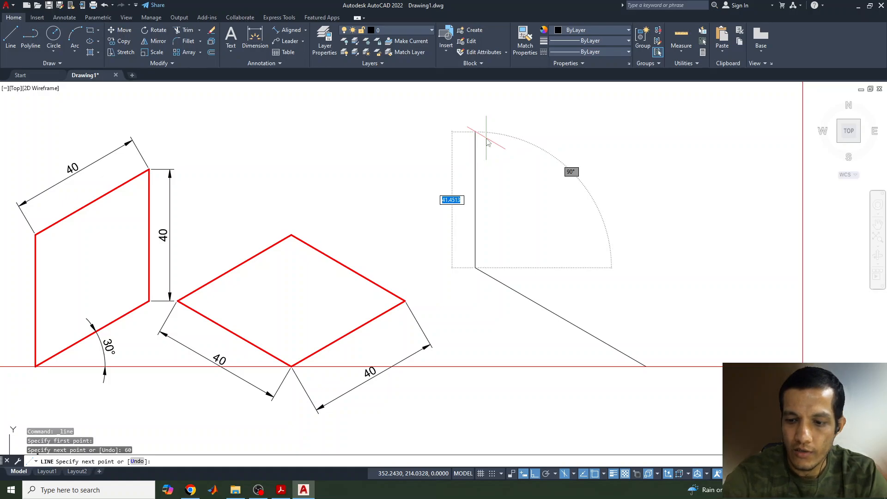
type("40")
key("Return")
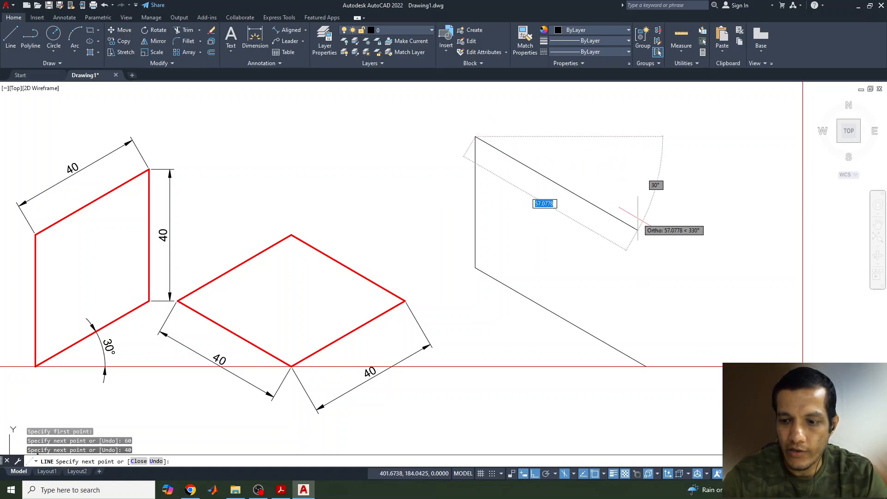
type("60")
key("Return")
type("40")
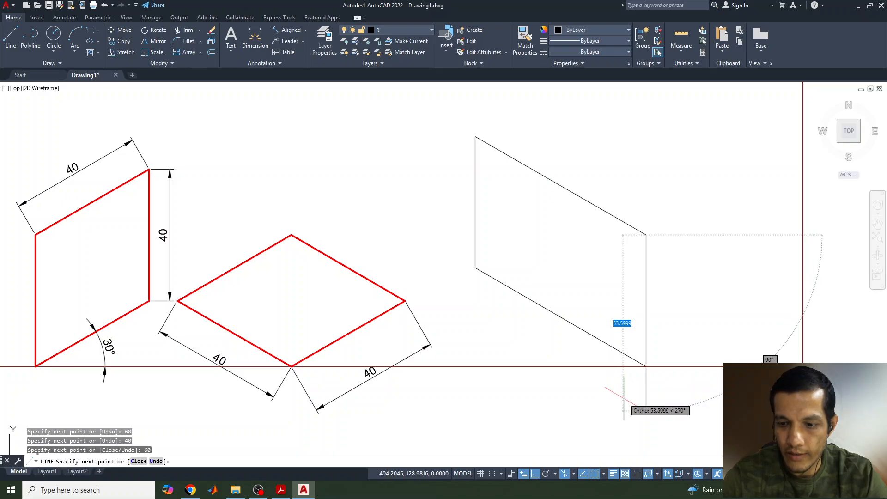
key("Return")
key("Return")
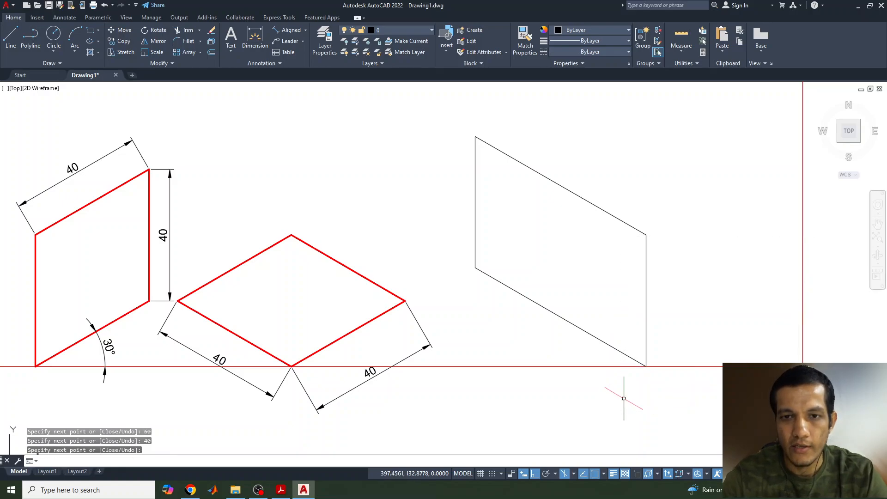
left_click(466, 118)
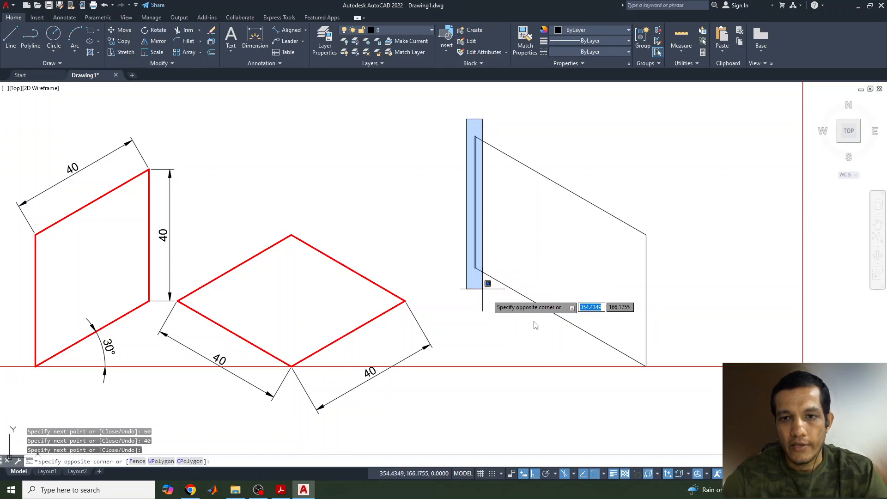
left_click(709, 409)
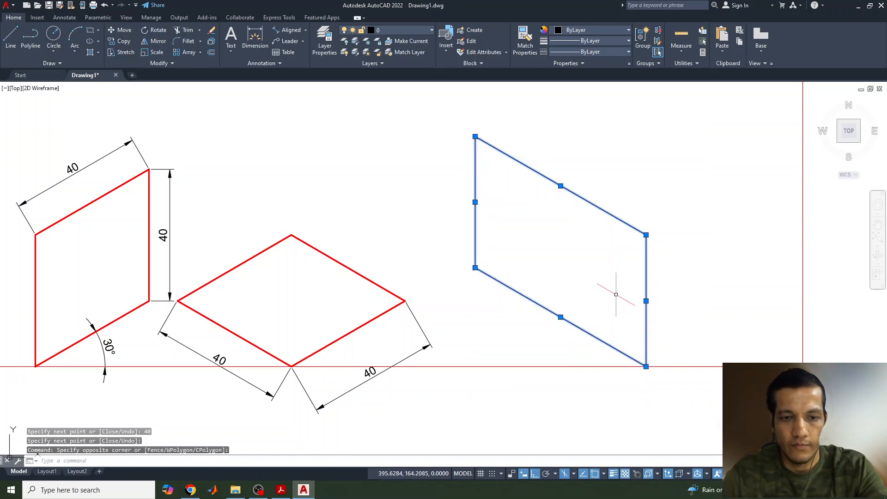
key("Escape")
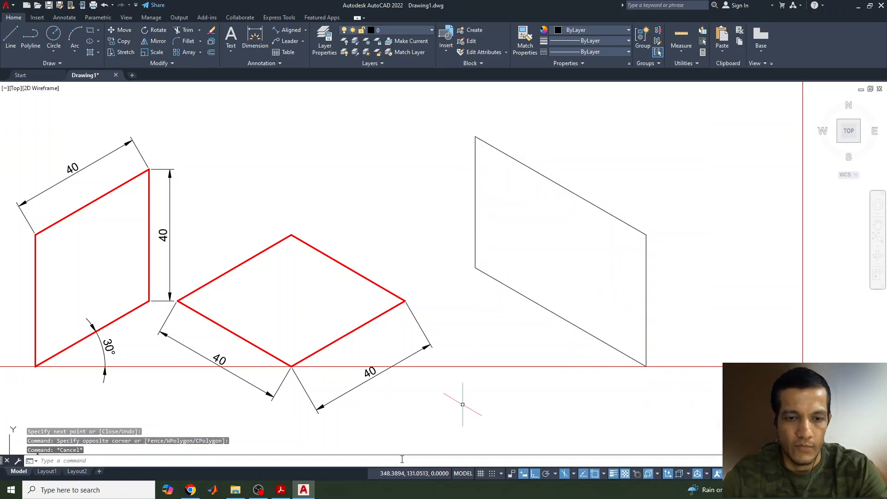
Consult the front view in EG PPT.pdf for the position of the triangle's apex c', and return to the AutoCAD drawing
left_click(280, 492)
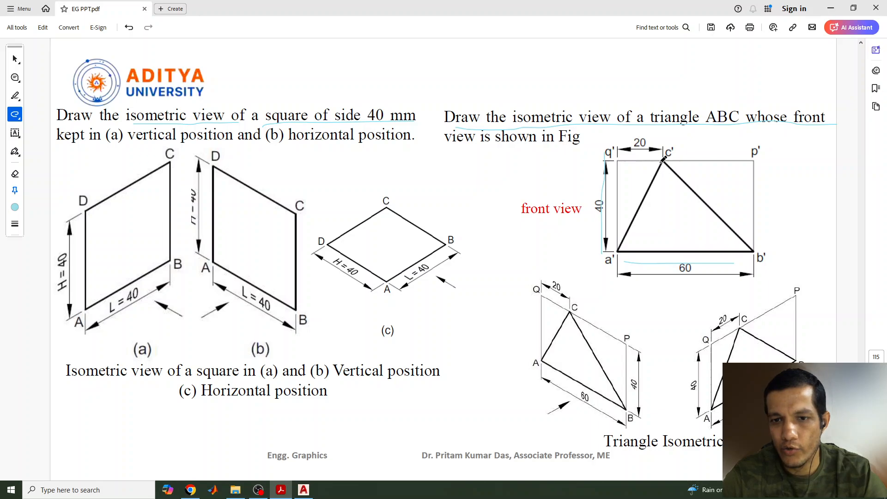
left_click(303, 491)
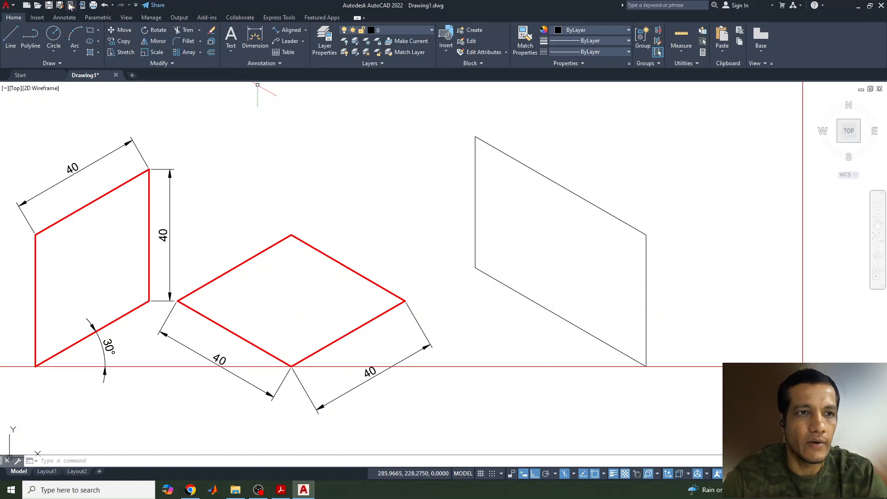
Draw a 20 mm line from the rectangle's upper-left corner along its sloping upper edge and place a point at its end for the apex
left_click(7, 36)
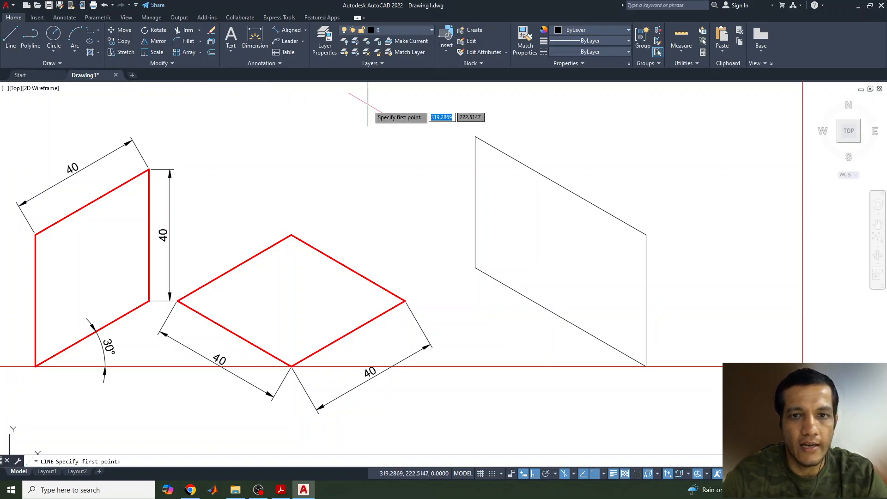
left_click(475, 137)
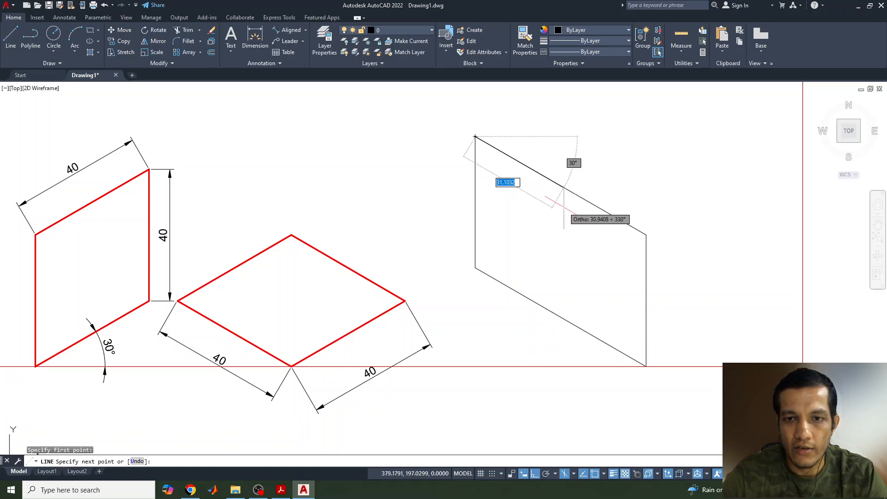
type("20")
key("Return")
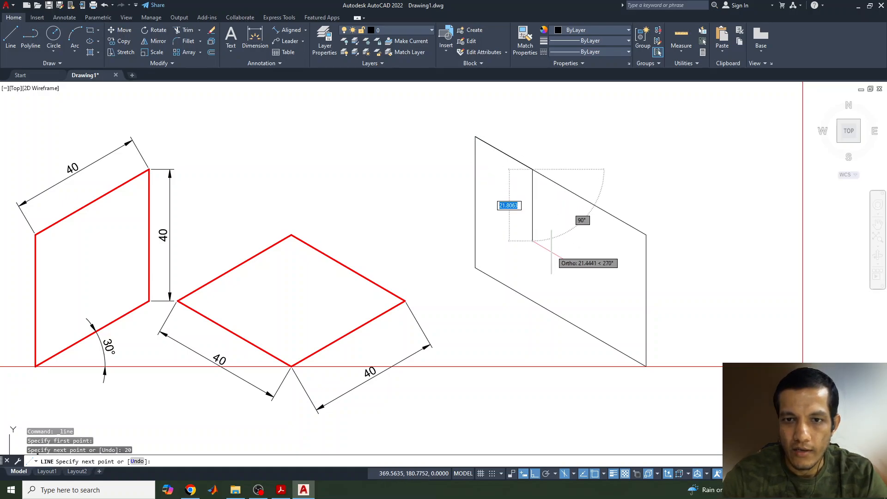
key("Return")
type("po")
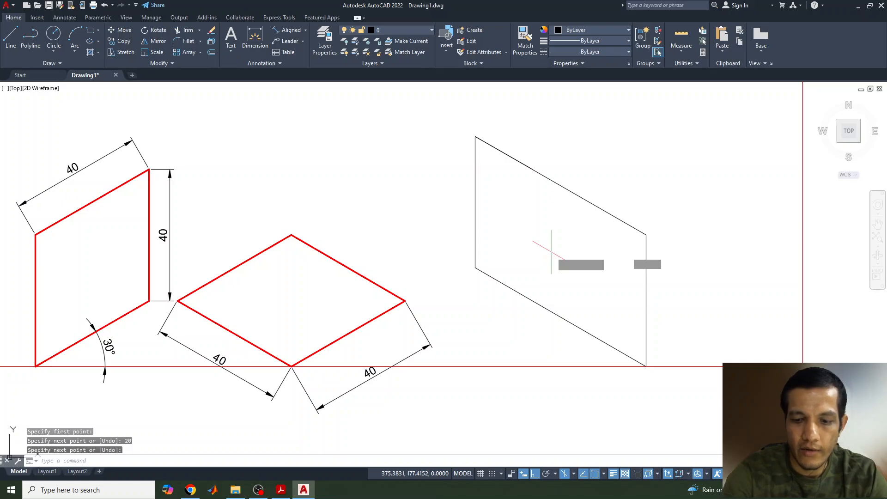
key("Return")
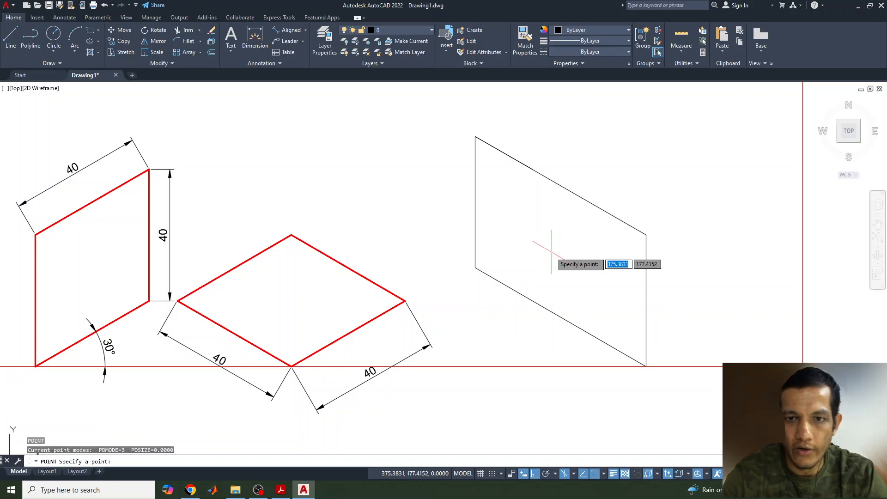
left_click(531, 169)
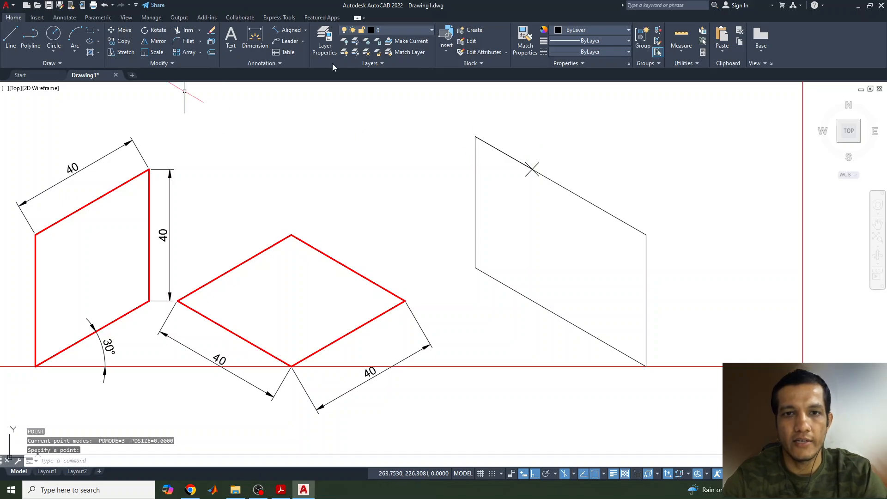
Draw the triangle in red with 0.30 mm lineweight through the lower-left corner, the apex point and the lower-right corner of the isometric rectangle
left_click(569, 32)
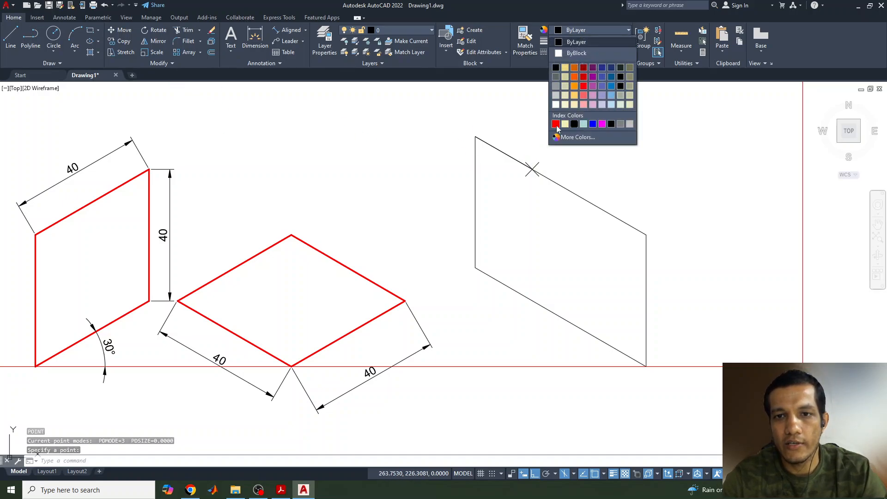
left_click(557, 122)
left_click(583, 40)
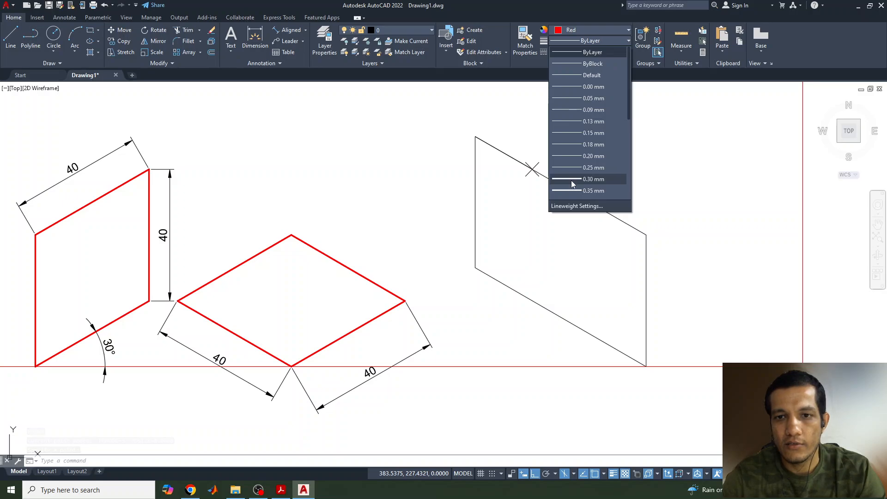
left_click(577, 123)
left_click(11, 40)
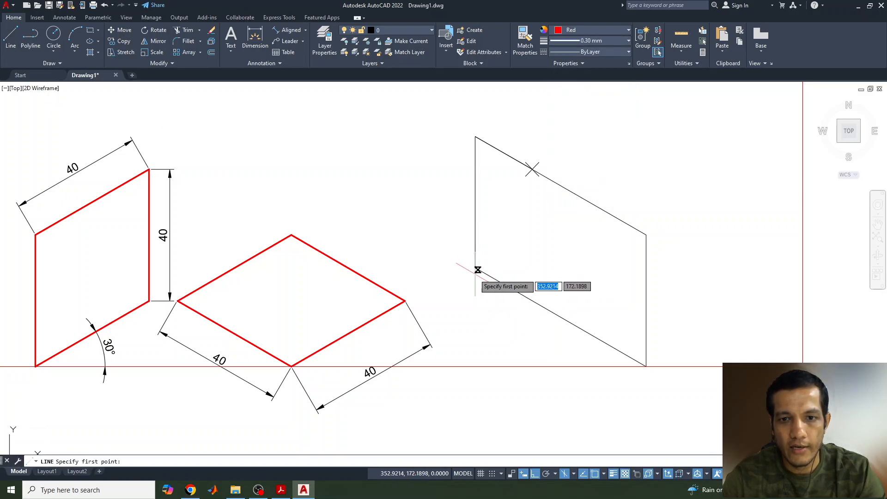
left_click(474, 267)
left_click(532, 169)
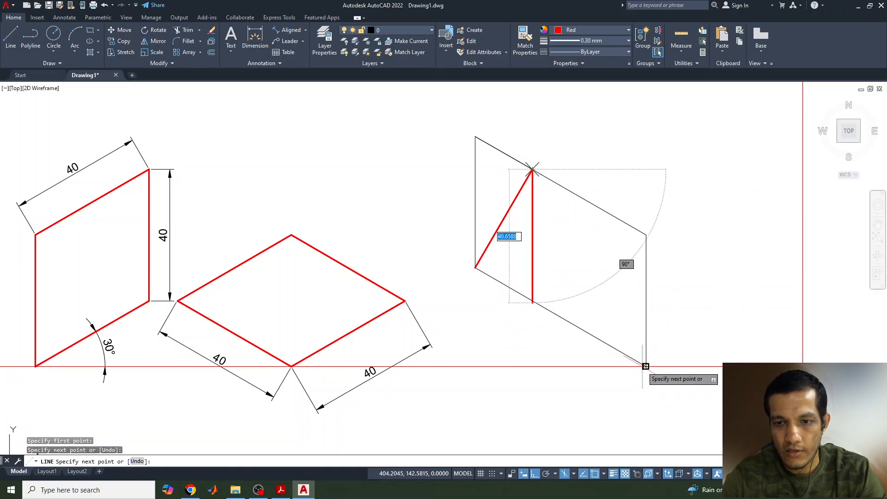
left_click(646, 367)
left_click(474, 281)
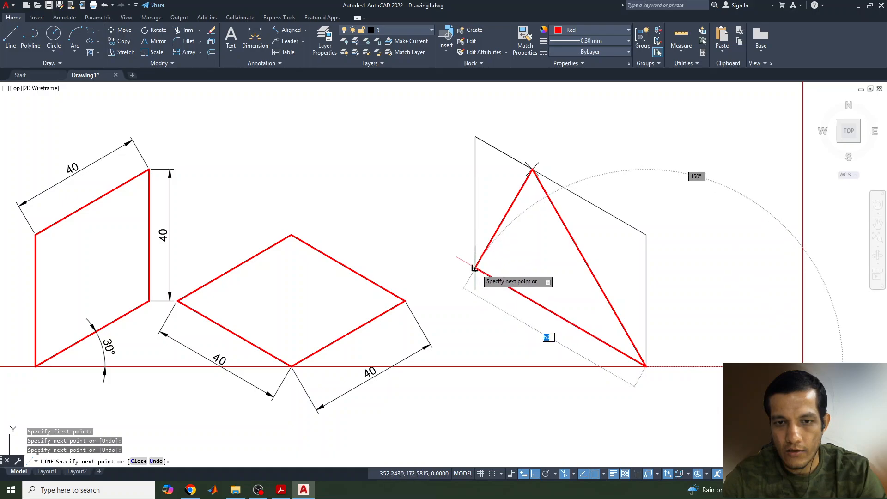
key("Return")
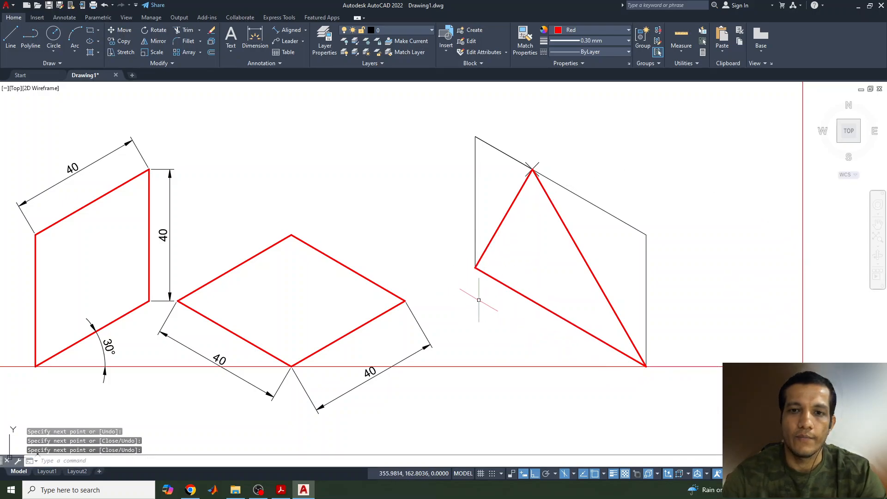
Reset the current object colour and lineweight to ByLayer
middle_click_drag(697, 283, 582, 290)
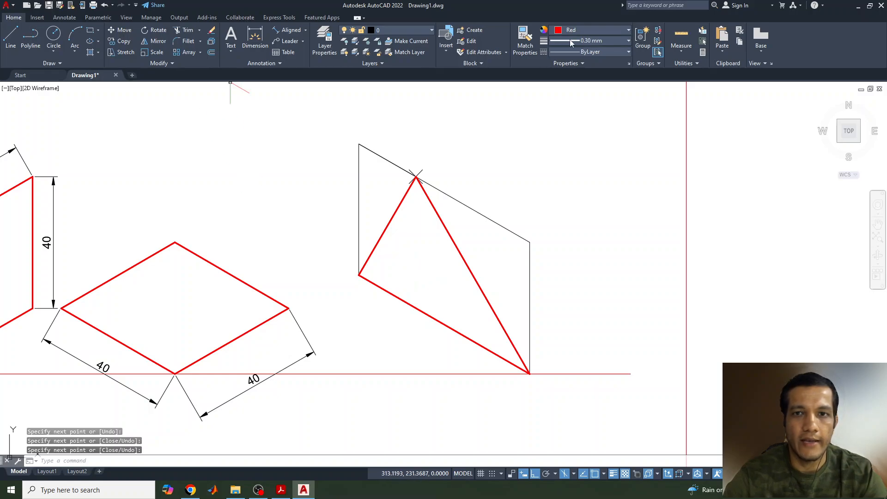
left_click(585, 29)
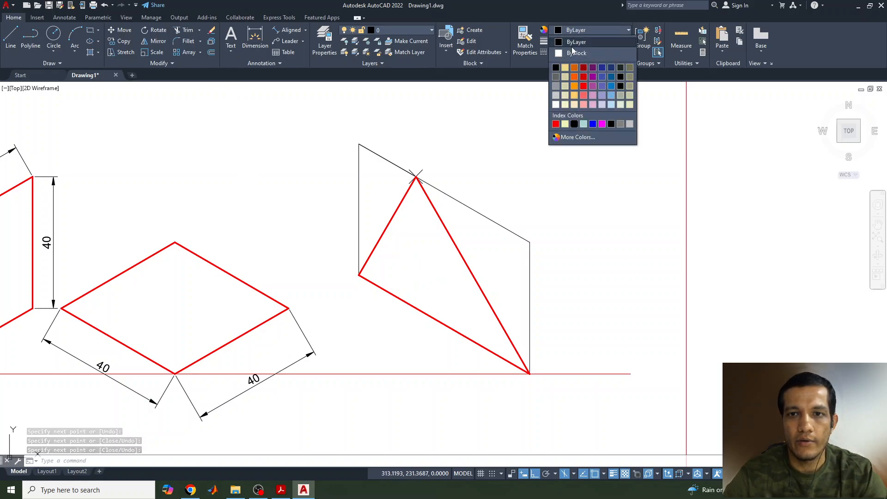
left_click(572, 47)
left_click(581, 41)
left_click(587, 56)
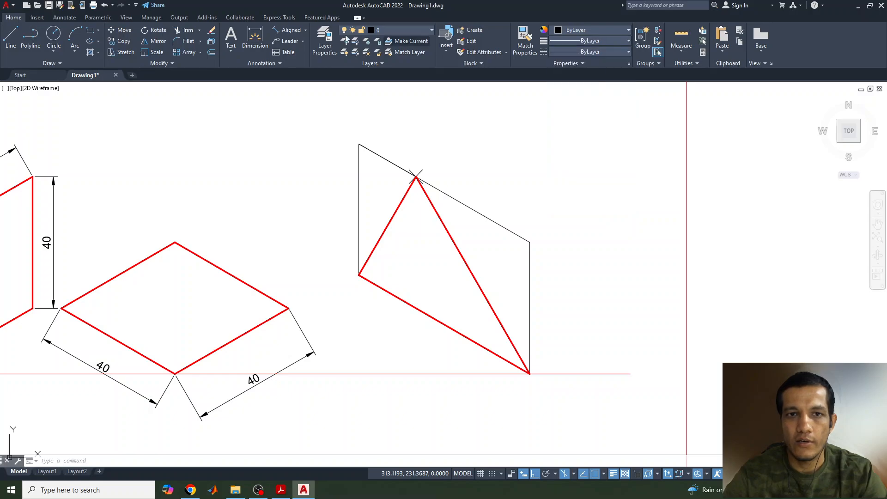
Add aligned dimensions to the triangle's base and to the apex offset along the rectangle's sloping upper edge
left_click(285, 31)
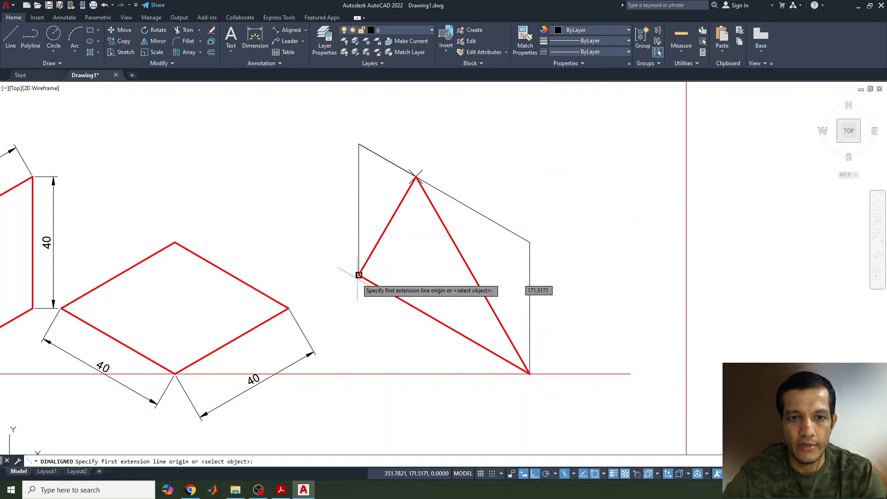
left_click(359, 275)
left_click(530, 373)
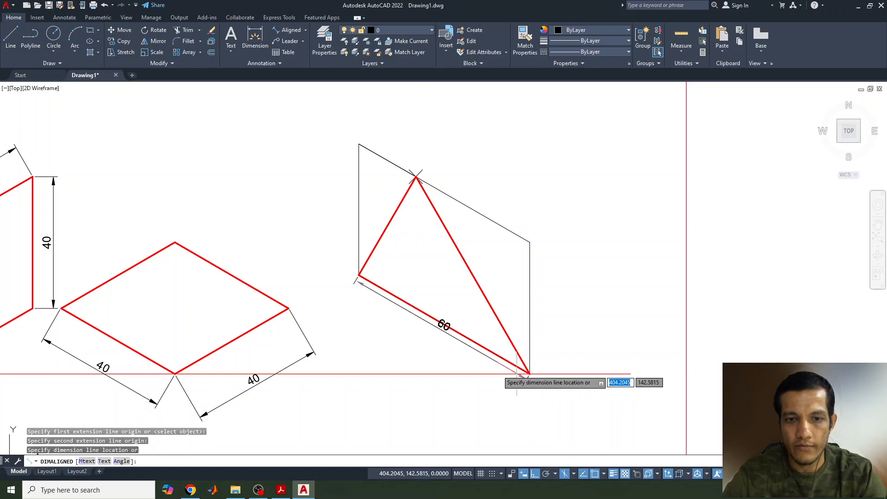
left_click(450, 365)
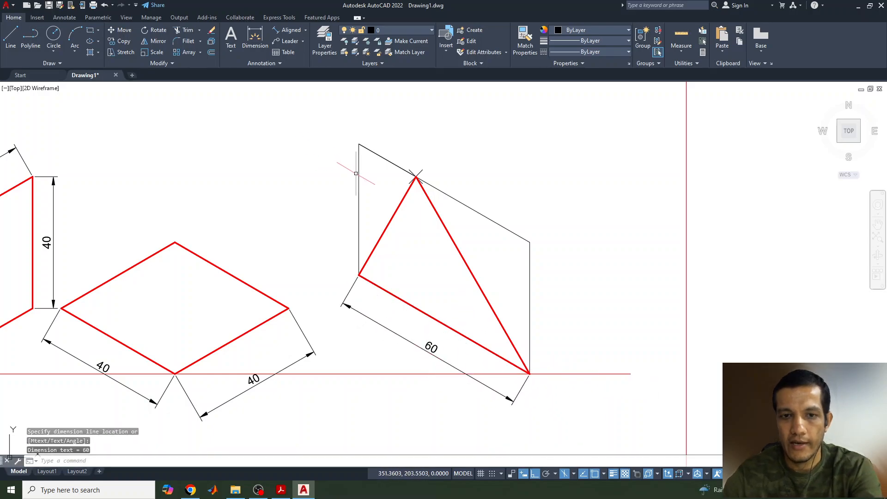
key("Return")
left_click(359, 144)
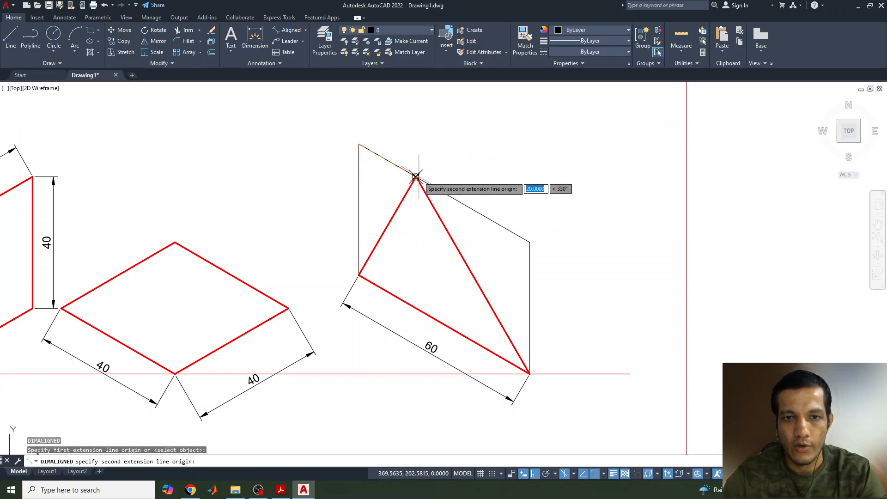
left_click(416, 178)
left_click(400, 138)
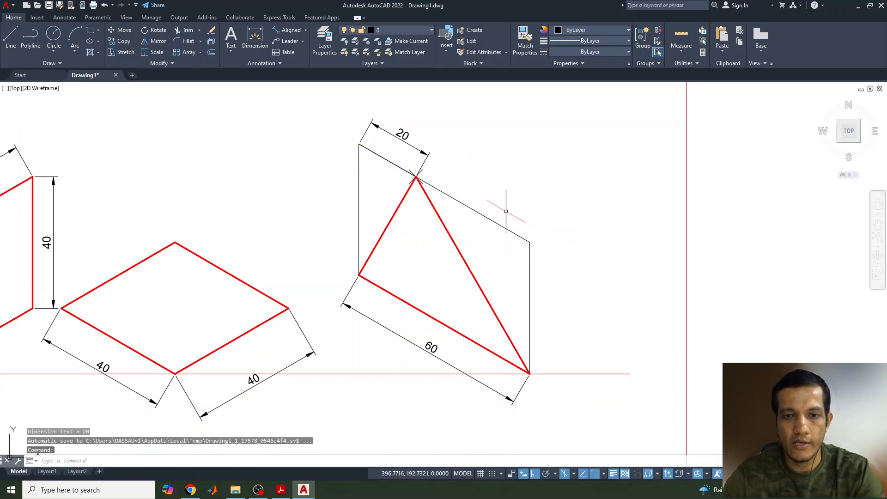
Add an aligned dimension to the rectangle's left vertical edge, placed outside the figure
key("Return")
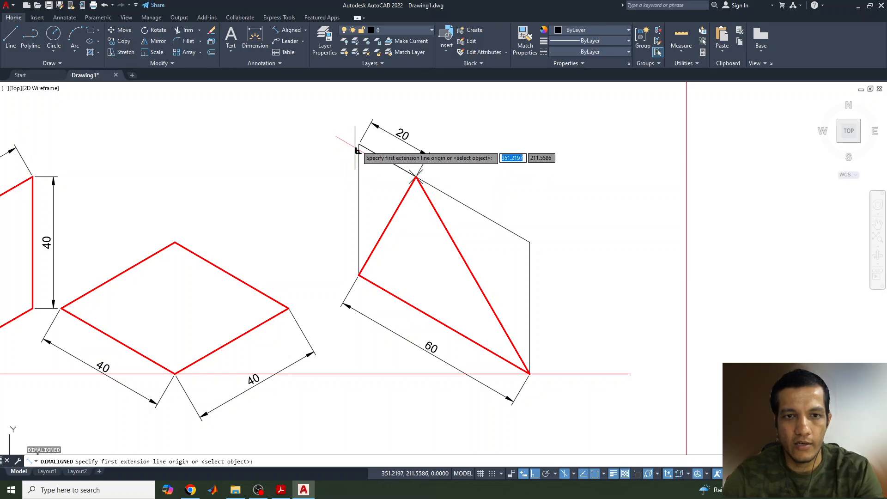
left_click(358, 145)
left_click(359, 276)
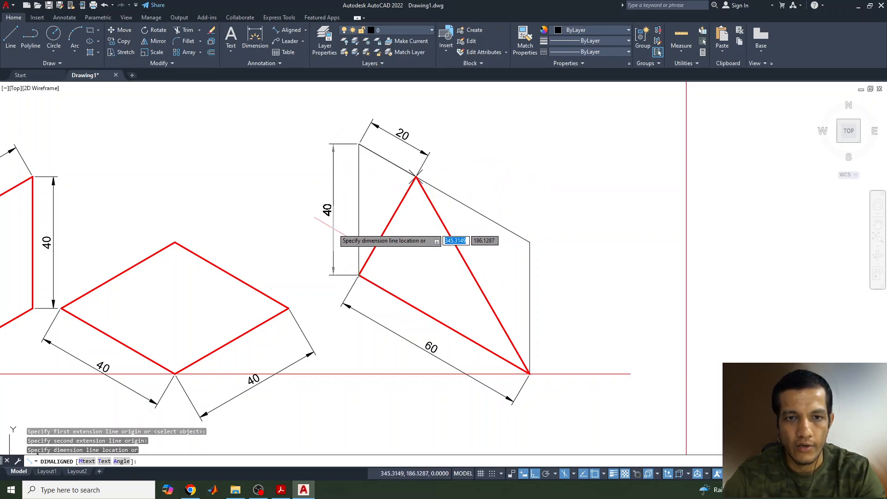
left_click(327, 231)
Shift the sheet's right border line farther right to make room for a second triangle view
mouse_move(581, 314)
middle_mouse_down()
mouse_move(414, 318)
mouse_move(802, 293)
mouse_move(808, 280)
middle_mouse_up()
middle_click_drag(614, 261, 395, 288)
left_click(551, 360)
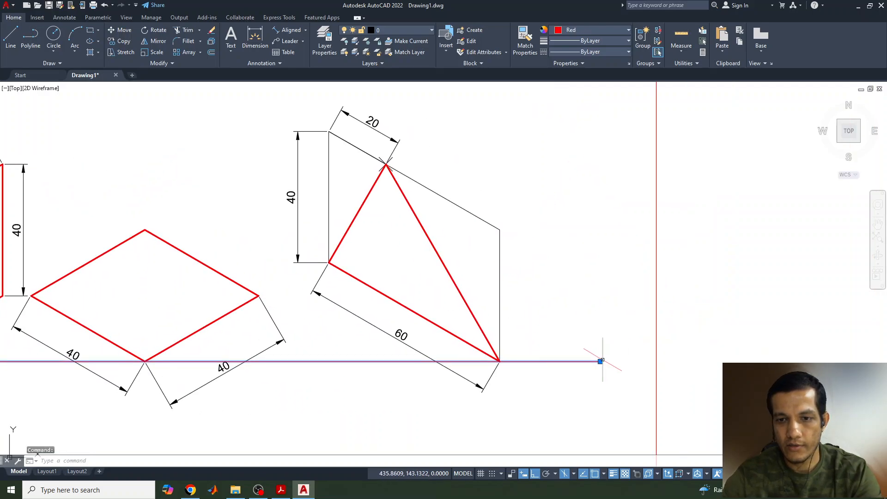
key("Escape")
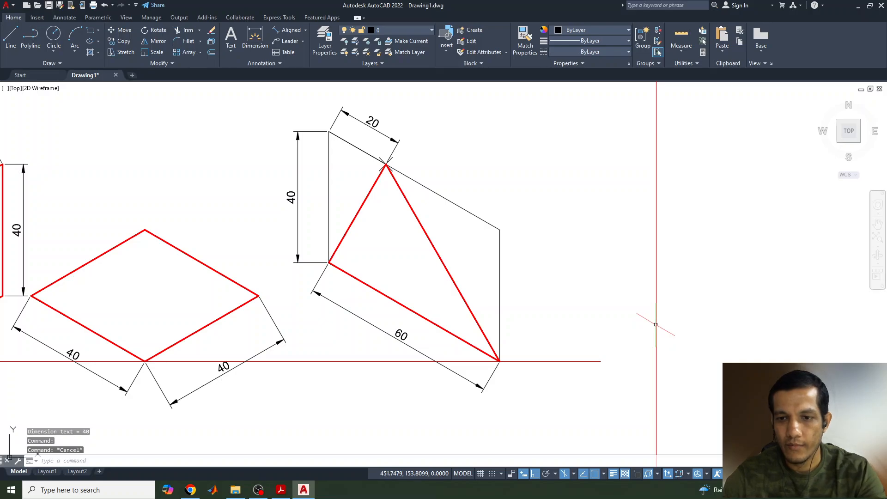
left_click(657, 326)
left_click(656, 341)
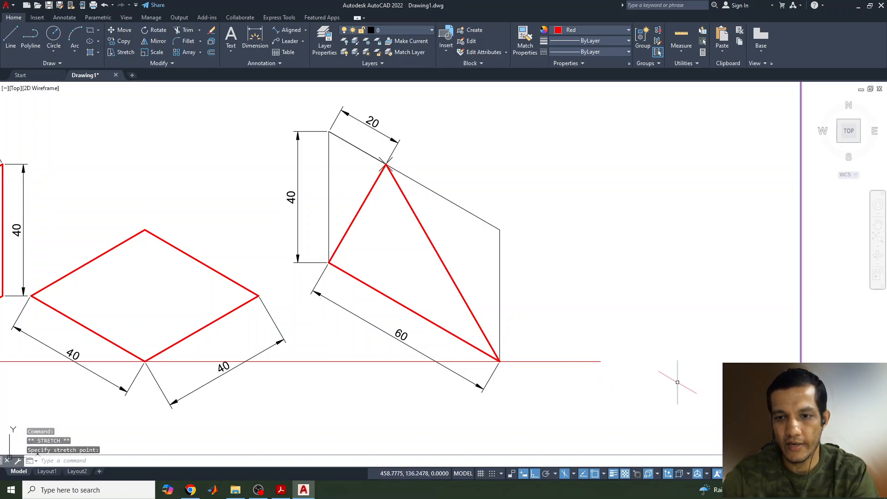
left_click(552, 360)
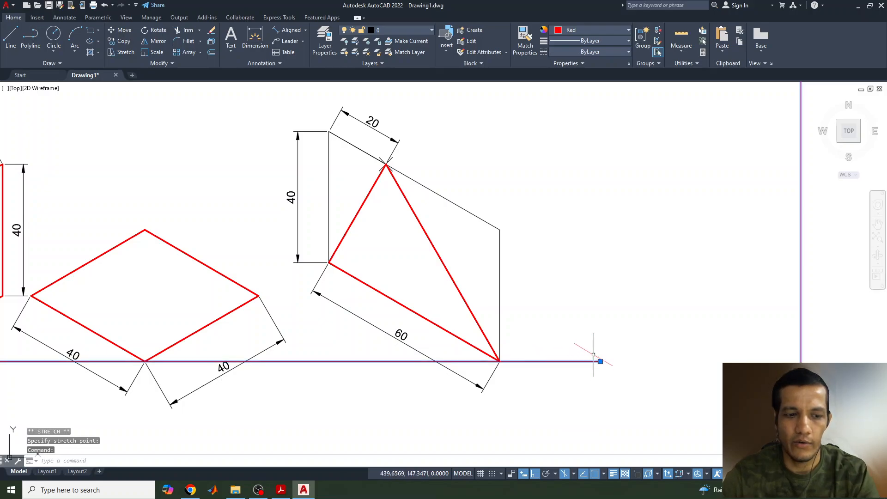
key("Escape")
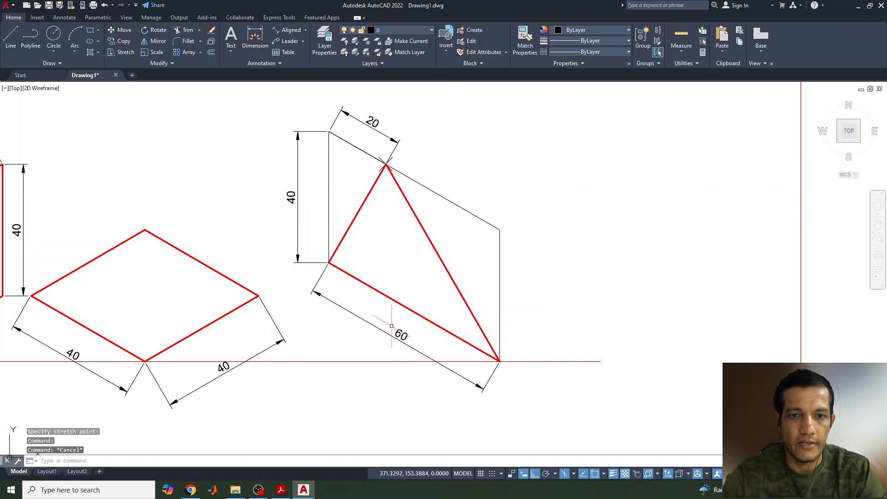
Check the triangle figure in EG PPT.pdf, then draw a 60 mm line at 30° on the right isoplane from the baseline's right end
left_click(281, 489)
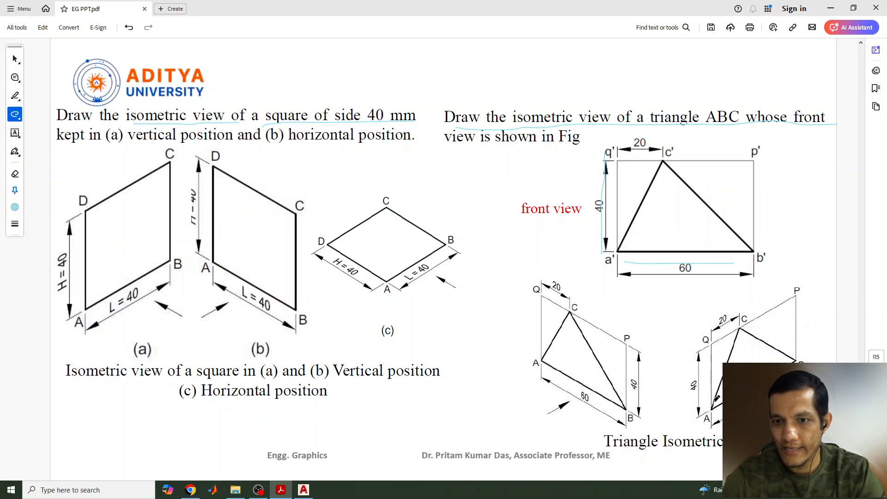
left_click(303, 489)
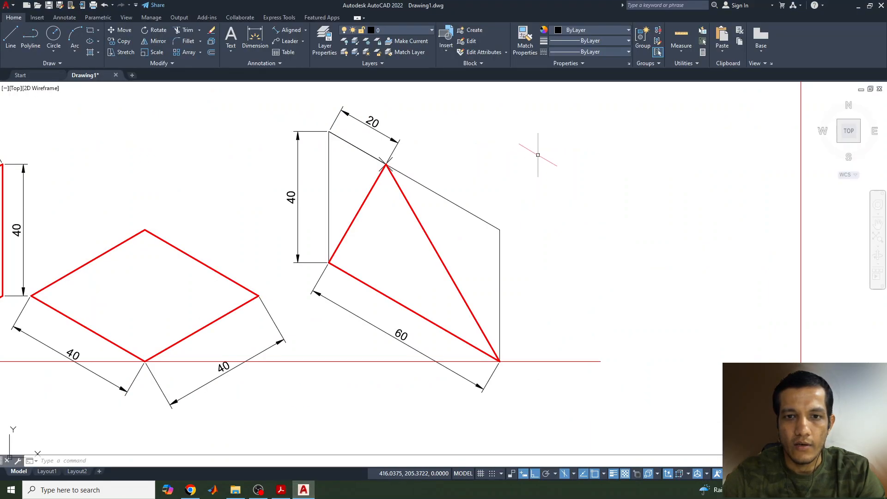
left_click(11, 37)
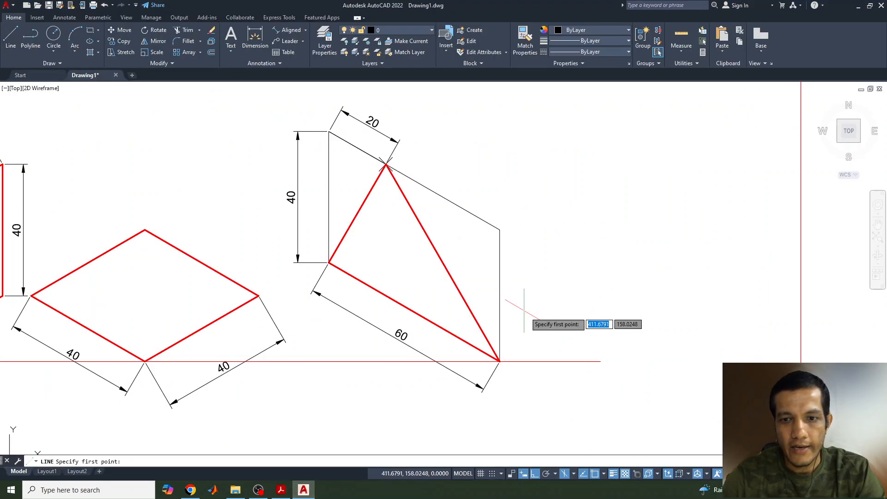
left_click(599, 361)
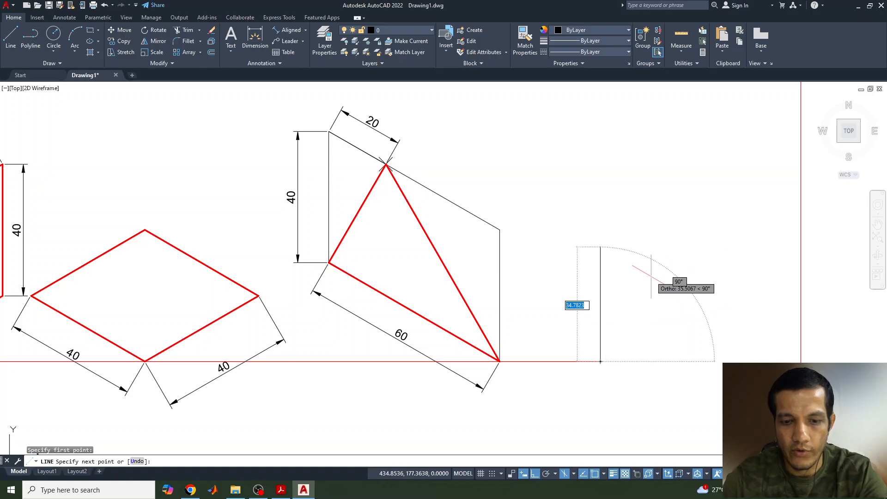
key("F5")
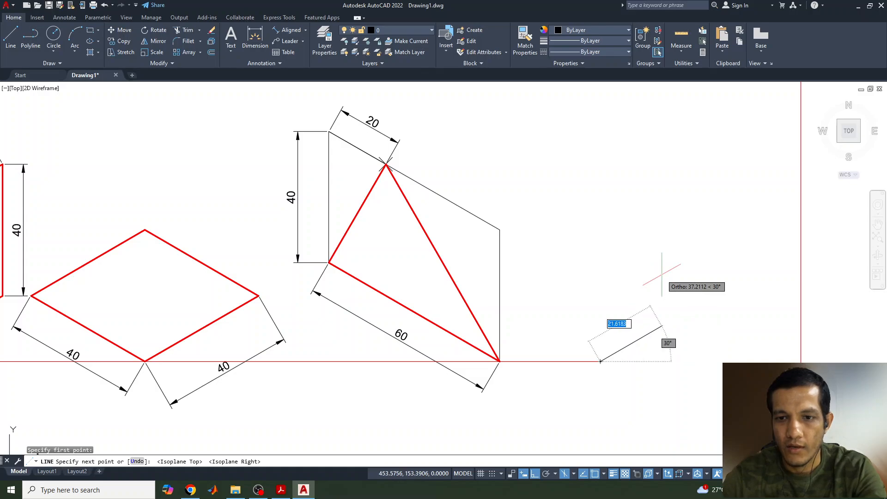
key("F5")
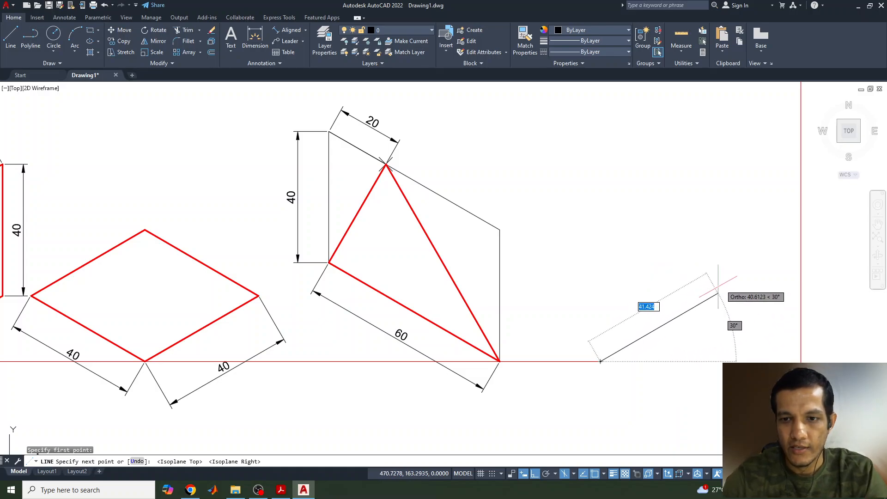
type("60")
key("Return")
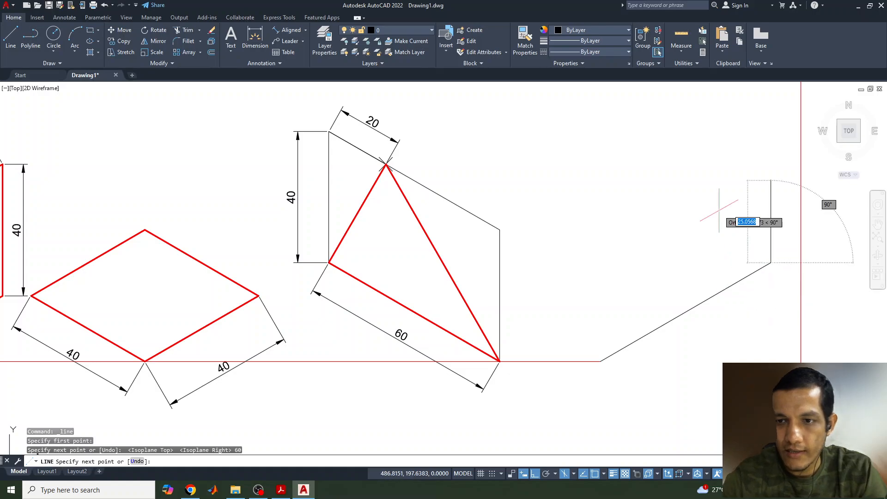
Complete the isometric rectangle with a 40 mm vertical edge, a 60 mm parallel upper edge and a closing edge to the start point
type("40")
key("Return")
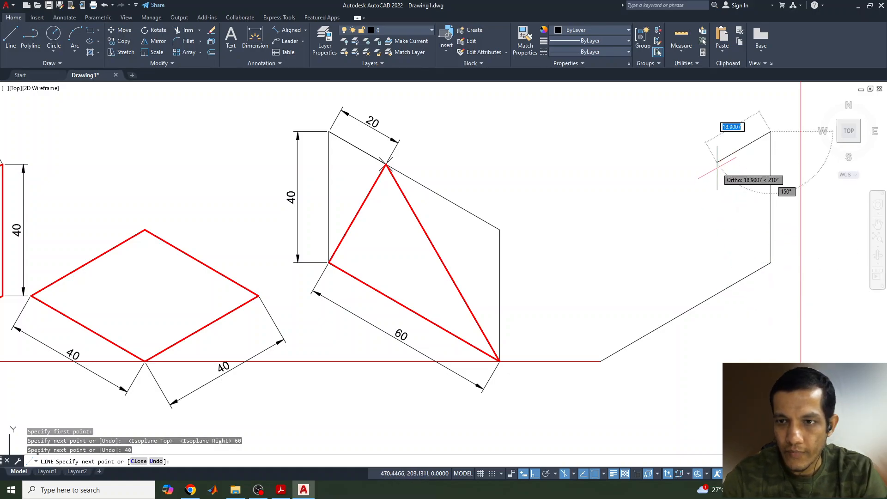
type("4")
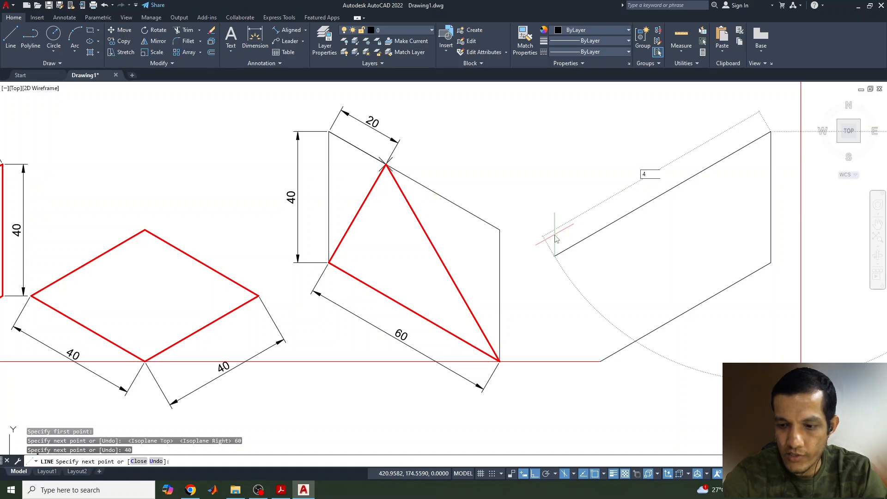
key("Return")
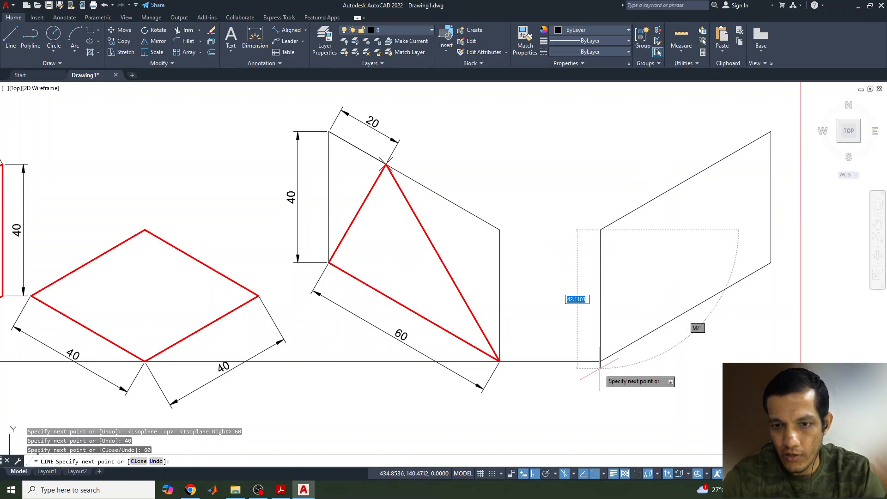
type("1")
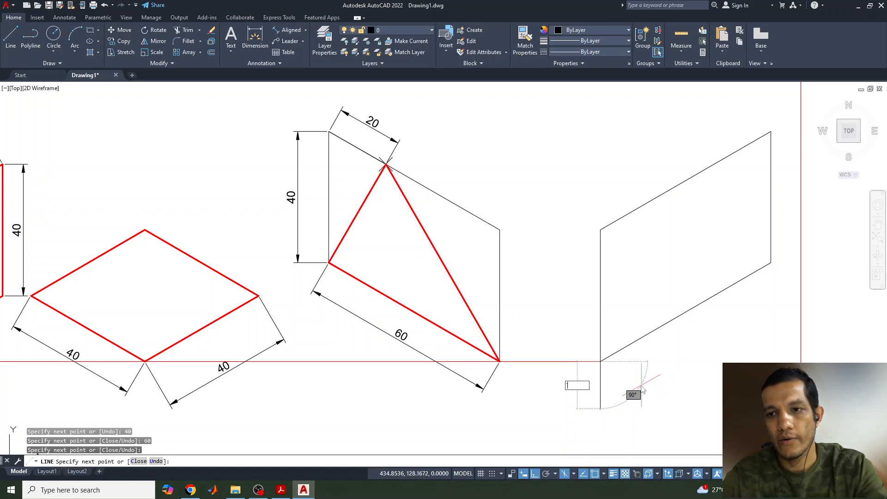
key("BackSpace")
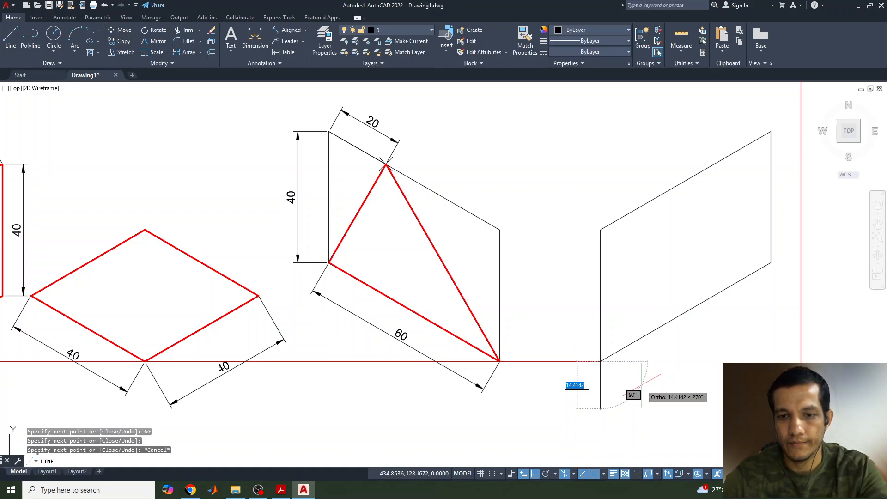
key("Escape")
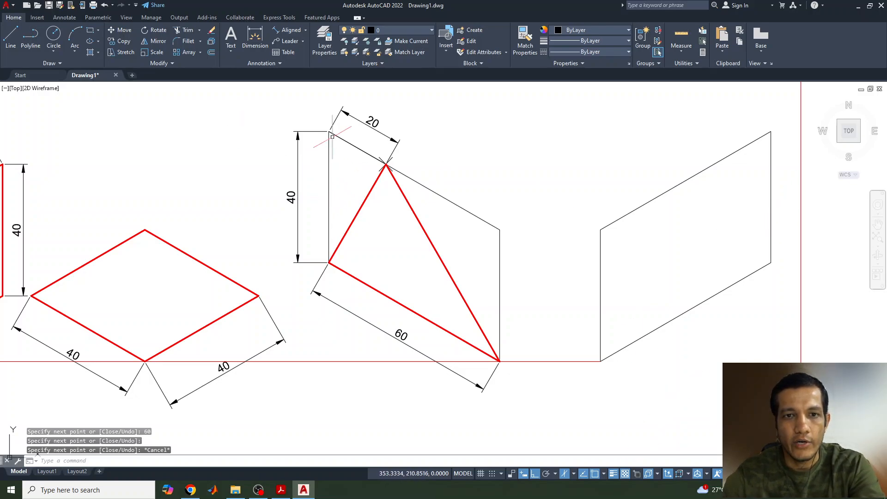
Draw a 20 mm line along the new rectangle's upper edge from its upper-left corner and mark its end with a point
left_click(10, 37)
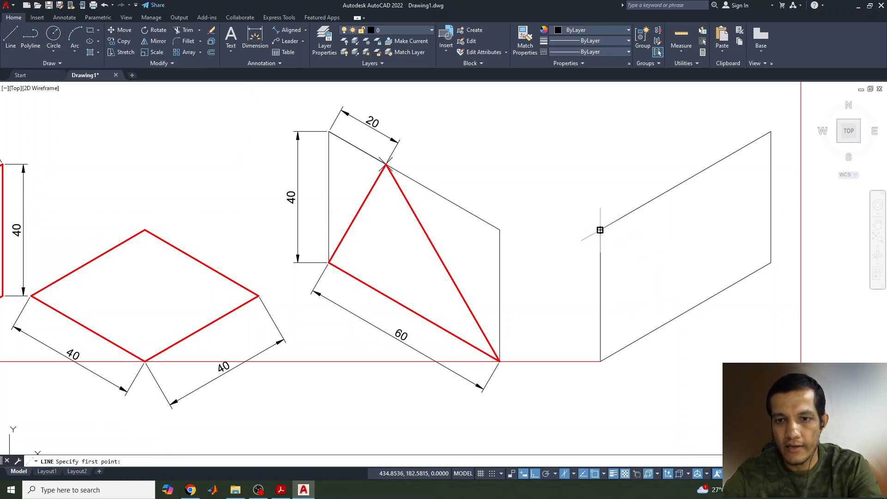
left_click(600, 229)
type("20")
key("Return")
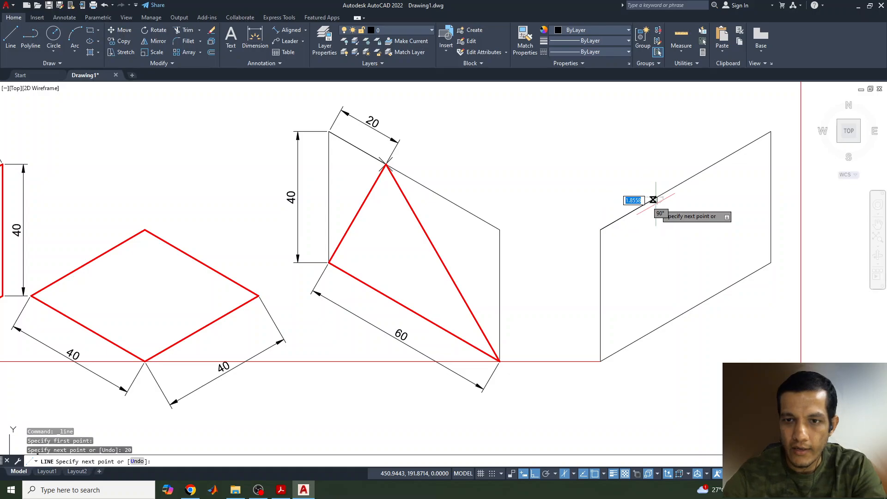
key("Return")
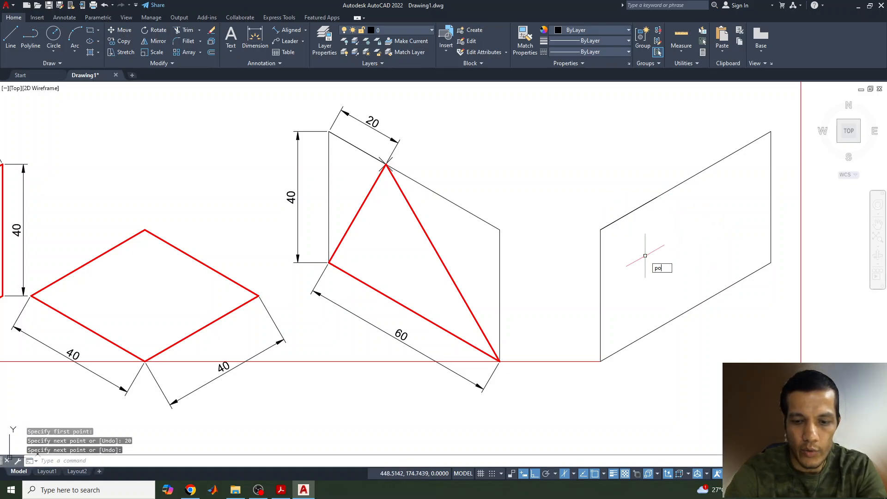
type("po")
key("Return")
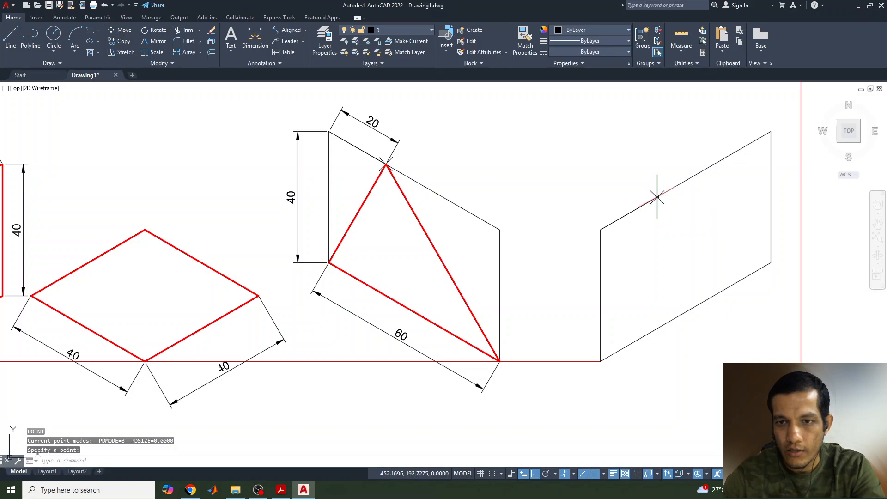
Set the current object colour to Red and the lineweight to 0.30 mm
left_click(586, 31)
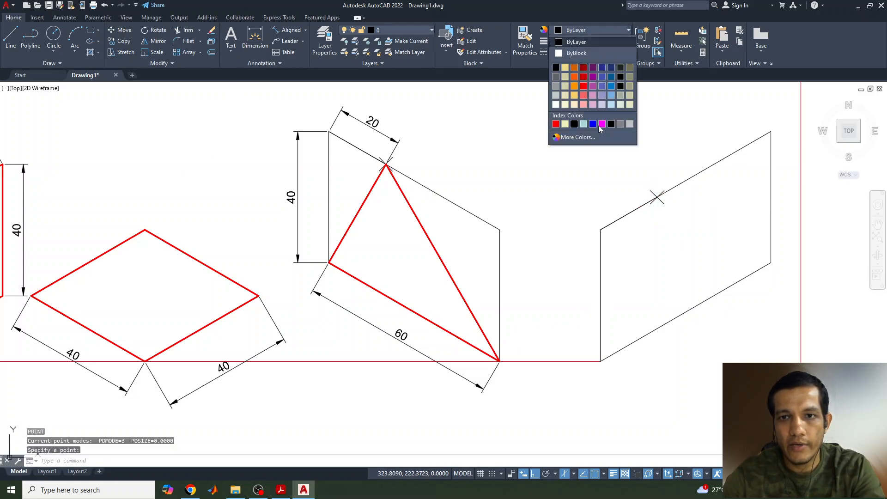
left_click(555, 124)
left_click(596, 41)
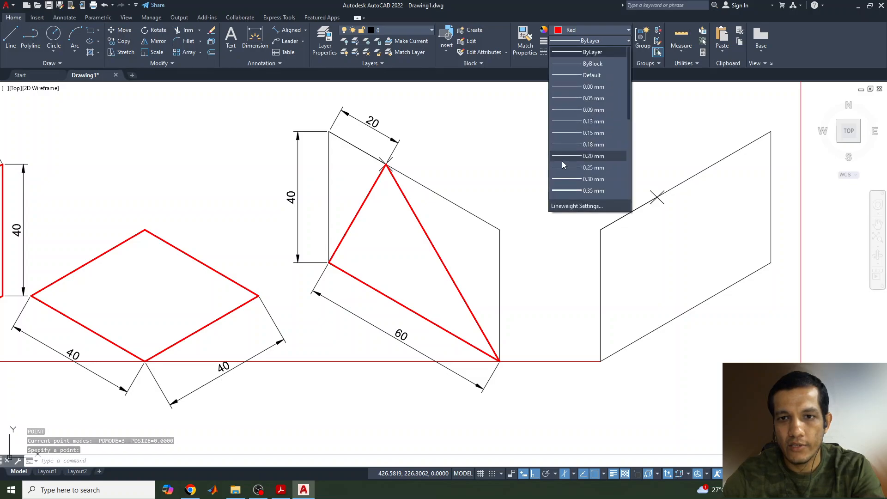
left_click(571, 180)
Draw the triangle in the new rectangle by joining its lower-left corner, the marked apex point and its lower-right corner
left_click(10, 37)
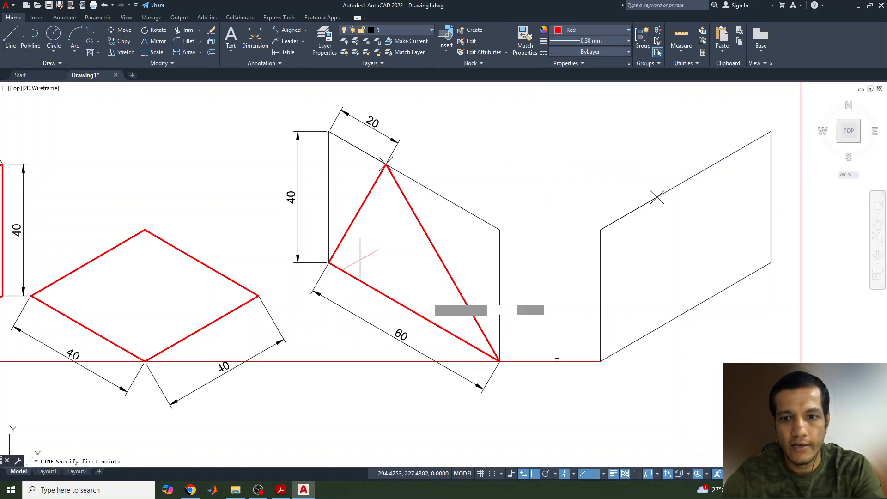
left_click(600, 360)
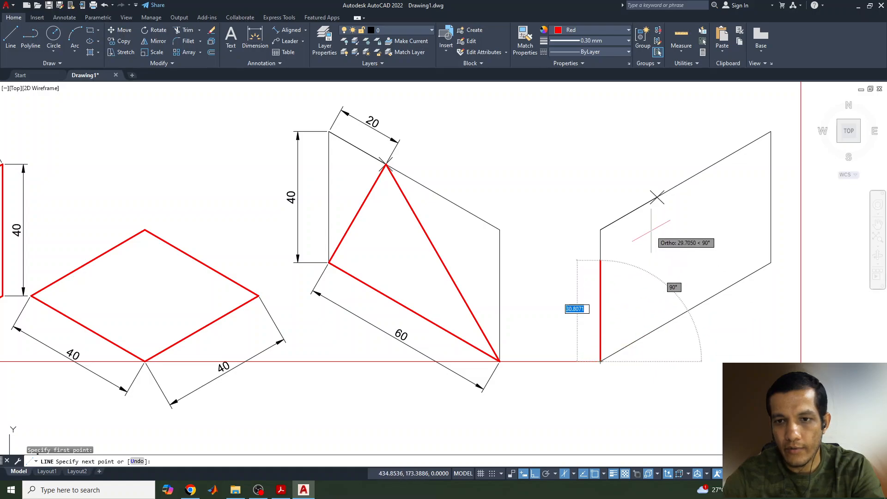
left_click(656, 197)
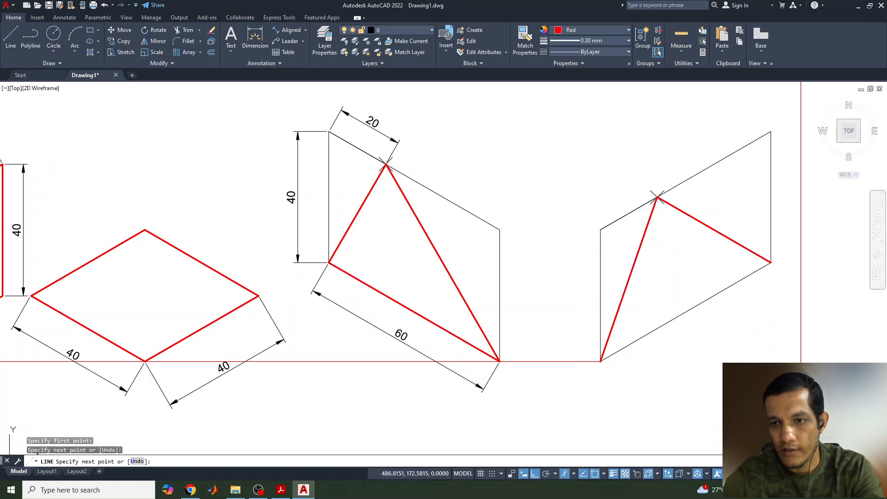
left_click(770, 262)
left_click(600, 361)
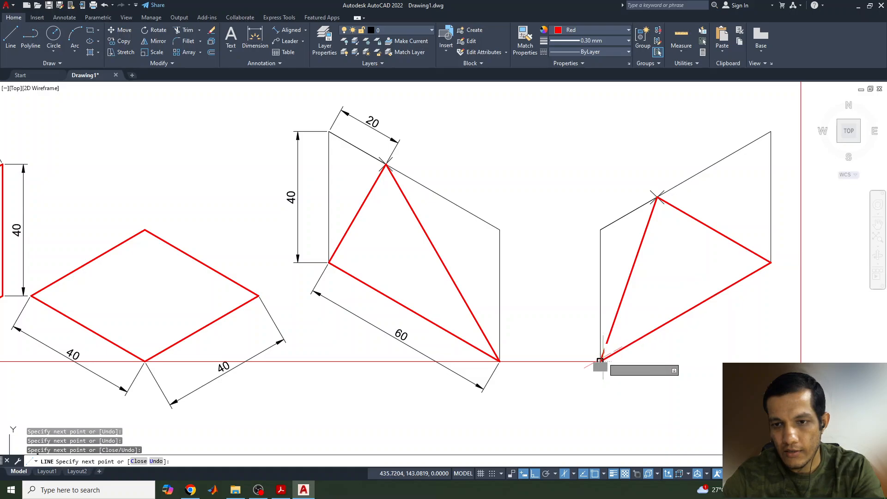
key("Escape")
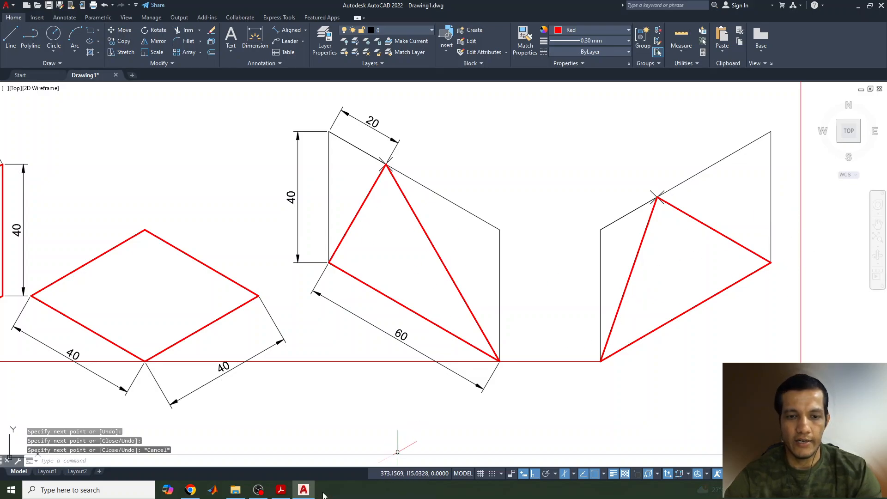
Compare the drawn square and triangle views with the reference figures in EG PPT.pdf, then return to the AutoCAD drawing
scroll(512, 321, "down", 2)
mouse_move(519, 311)
middle_mouse_down()
mouse_move(673, 313)
mouse_move(647, 315)
mouse_move(656, 316)
middle_mouse_up()
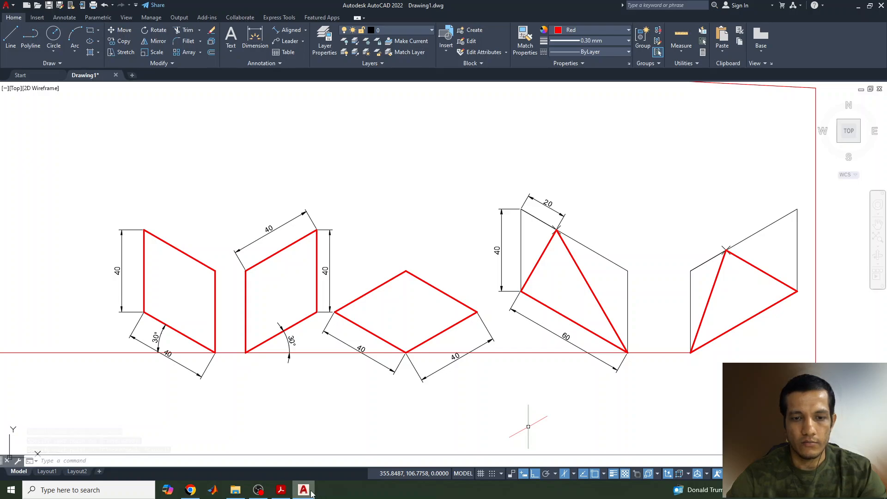
left_click(280, 490)
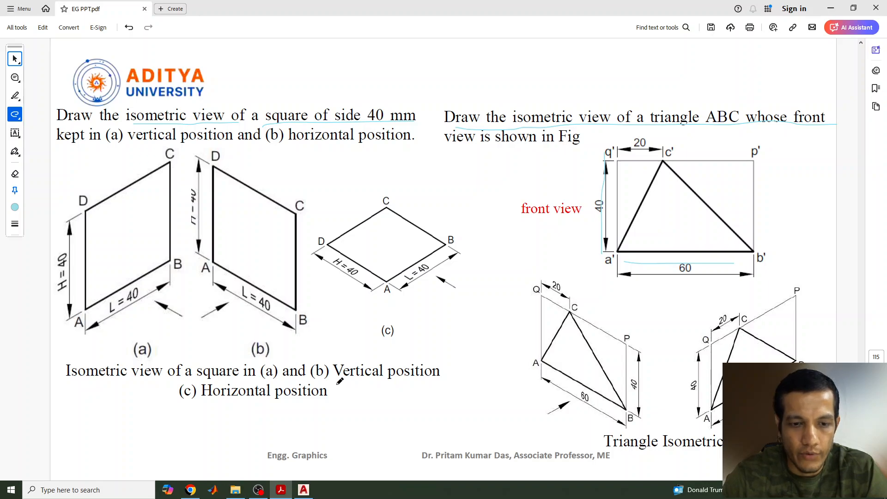
left_click(303, 490)
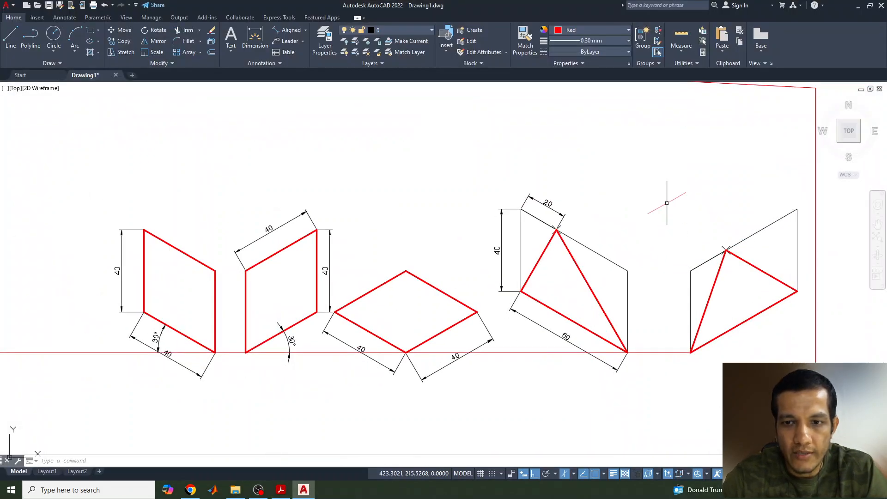